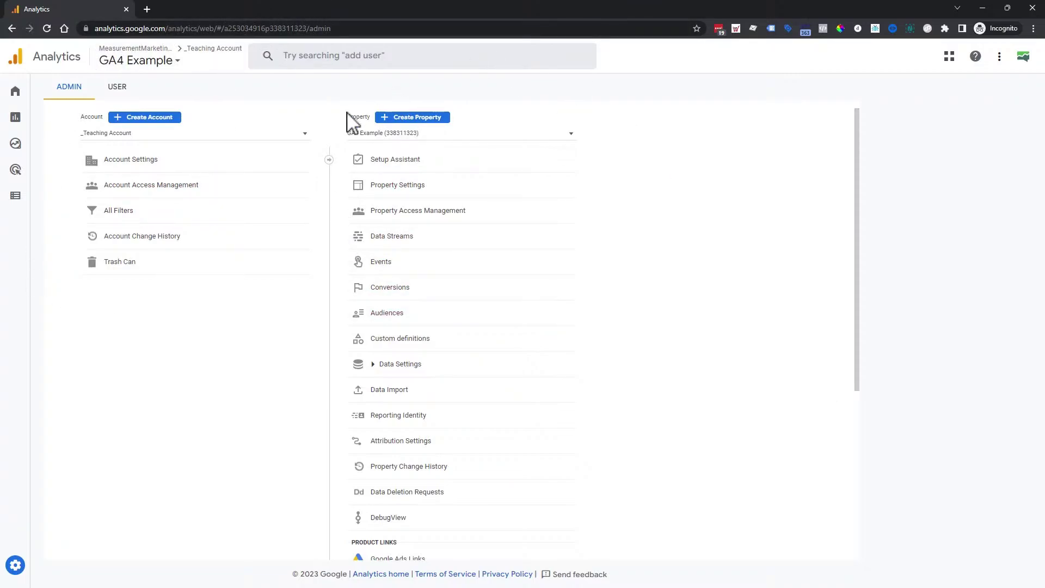
left_click(141, 130)
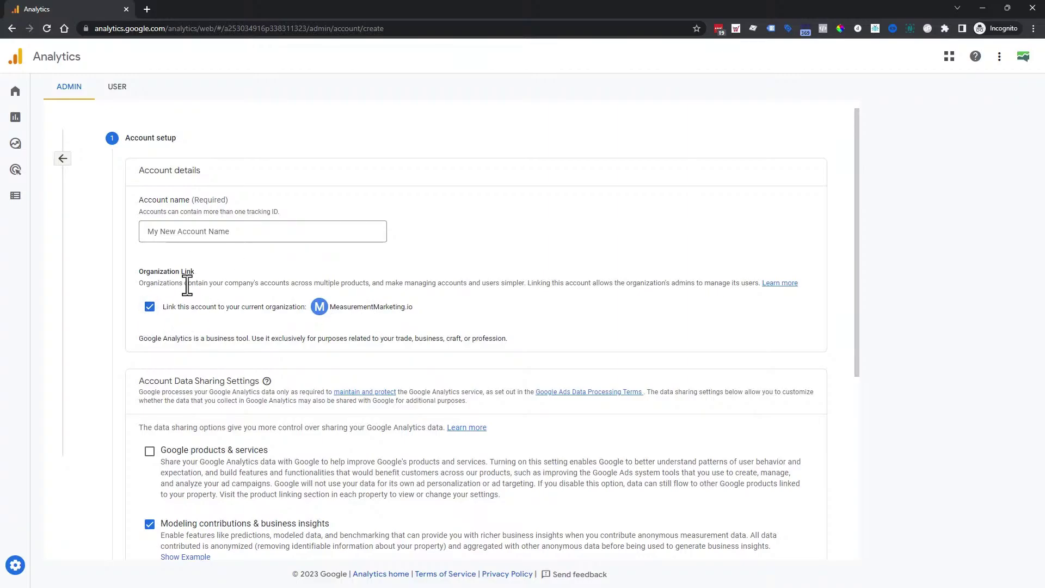
left_click(62, 159)
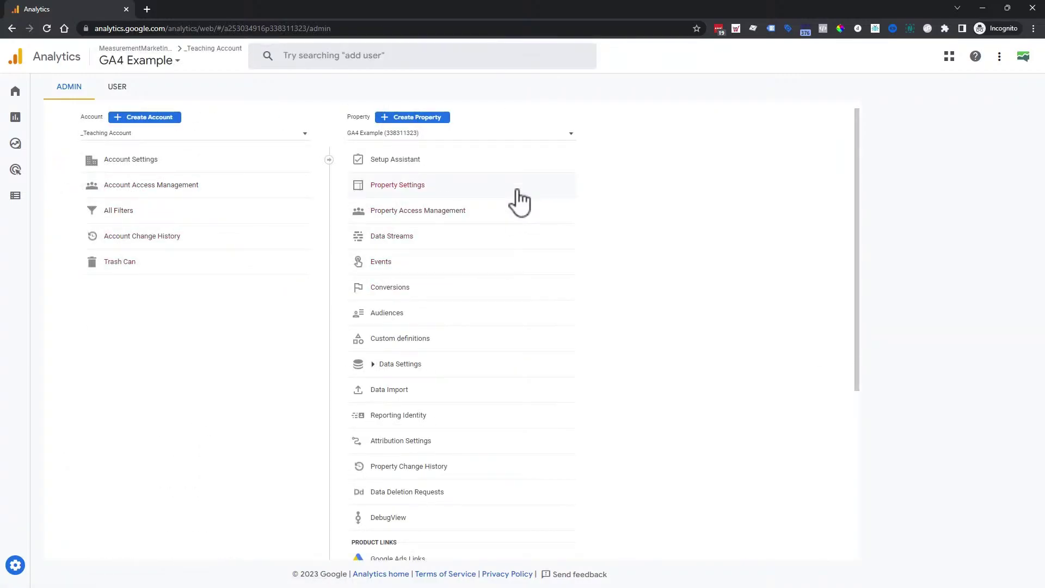
Create a property named 'Set Up GA4 in Under 10 Minutes' using (GMT-05:00) New York Time.
left_click(439, 123)
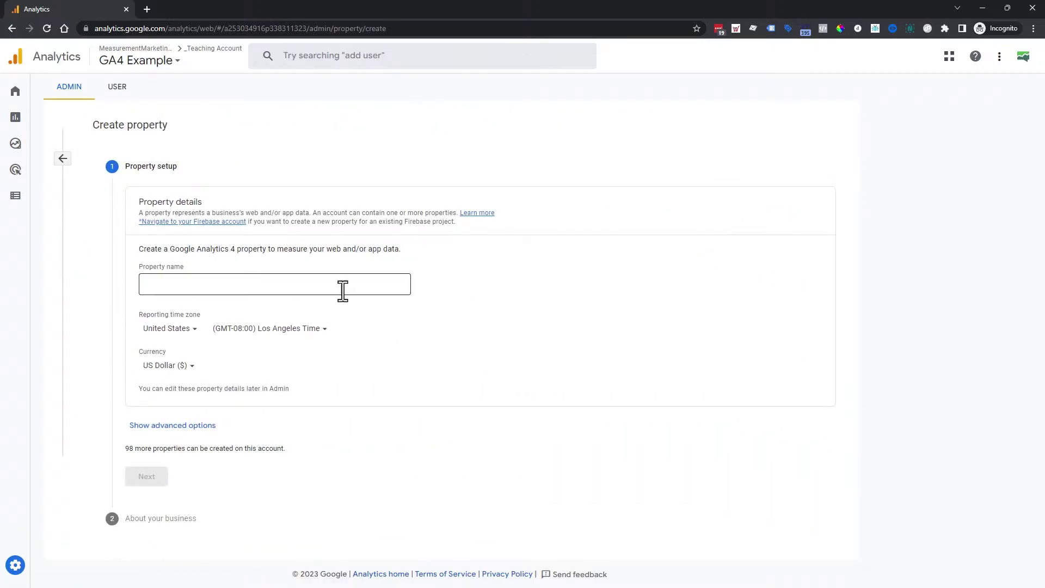
left_click(342, 291)
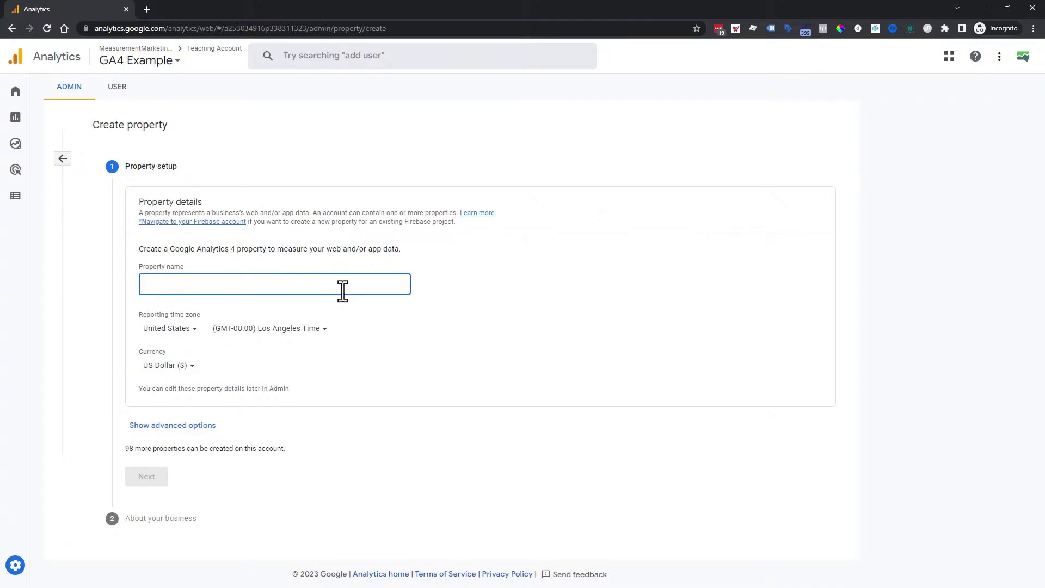
type("Set Up GA4 in Under 10 Minutes")
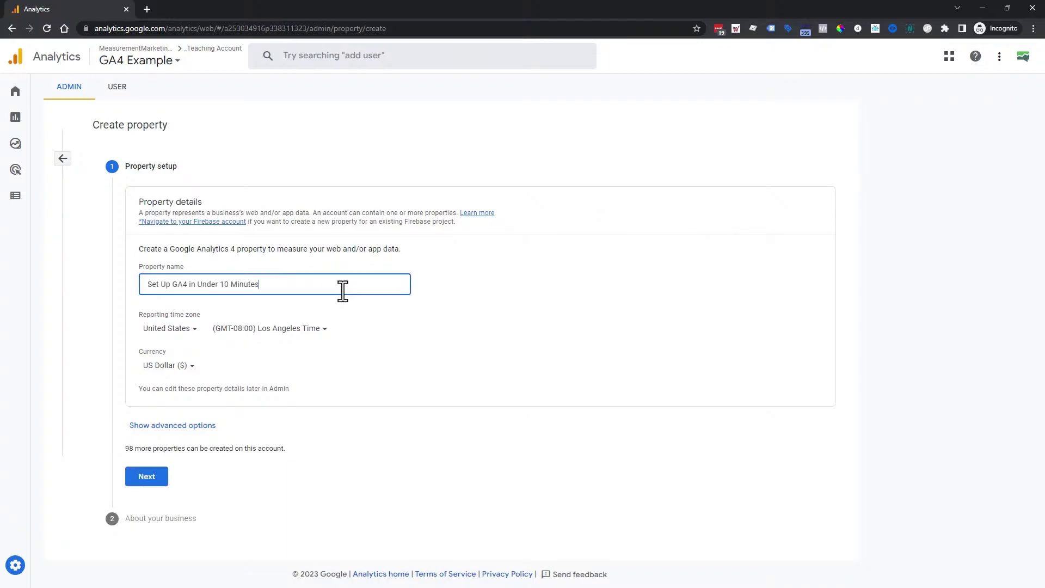
left_click(312, 332)
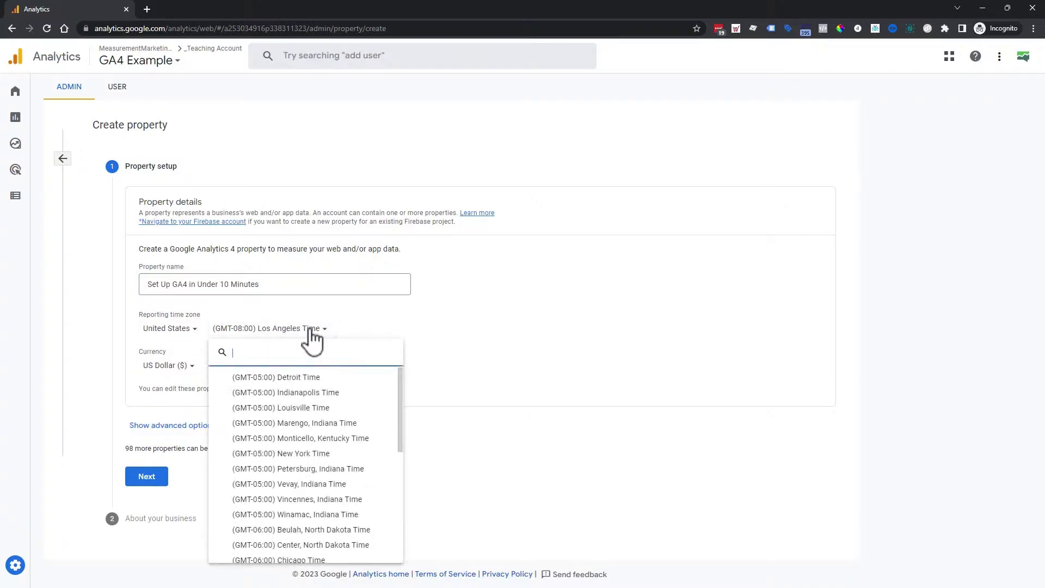
left_click(327, 453)
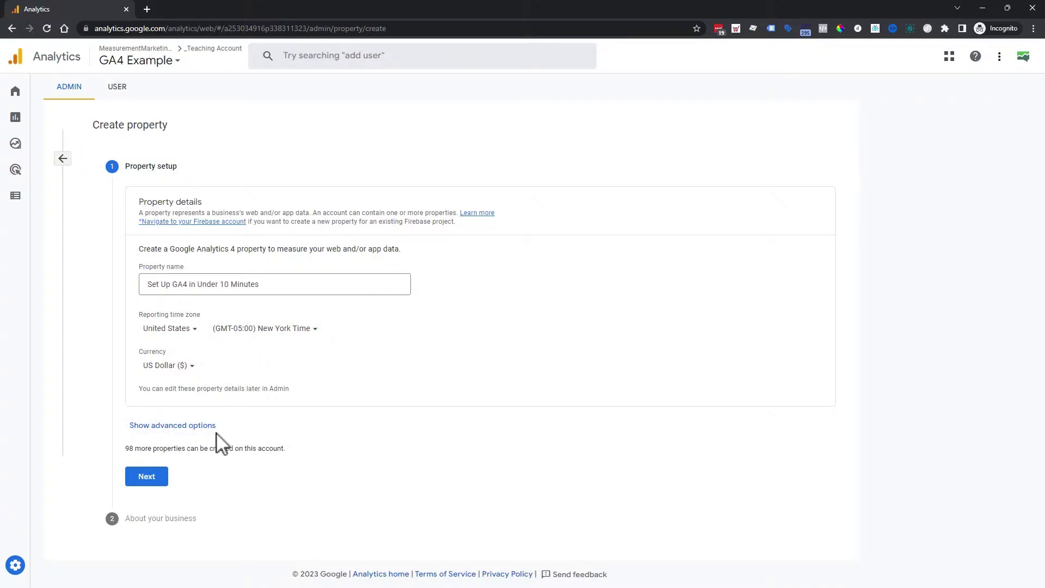
left_click(161, 485)
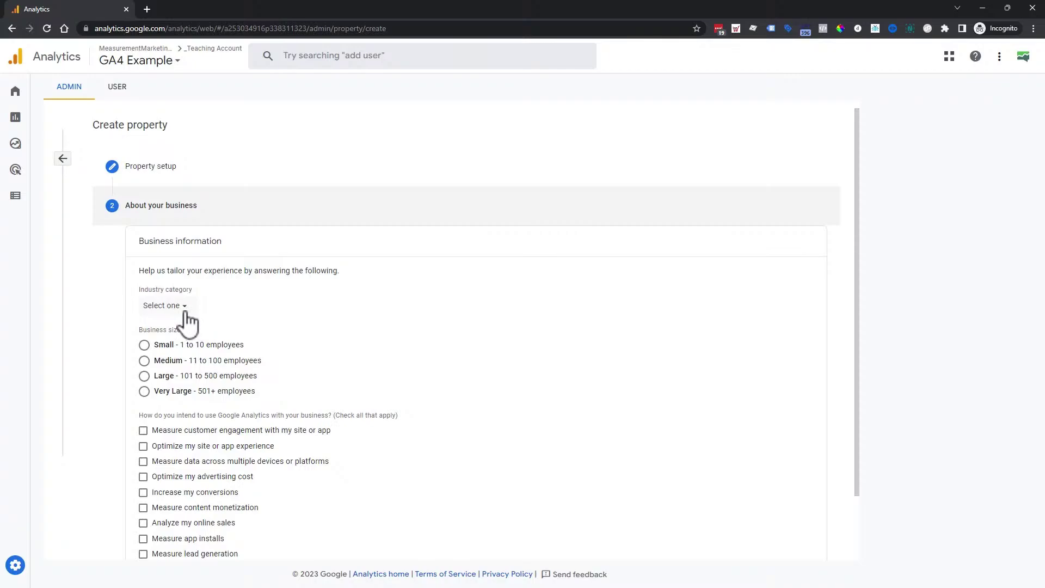
Set the industry category to Jobs & Education and the business size to Medium.
left_click(164, 305)
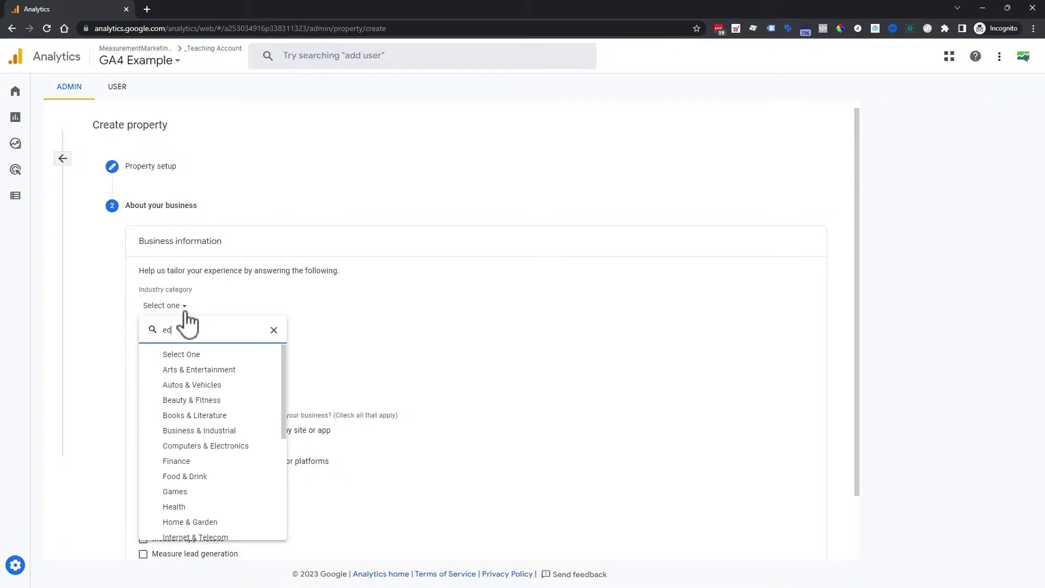
left_click(205, 355)
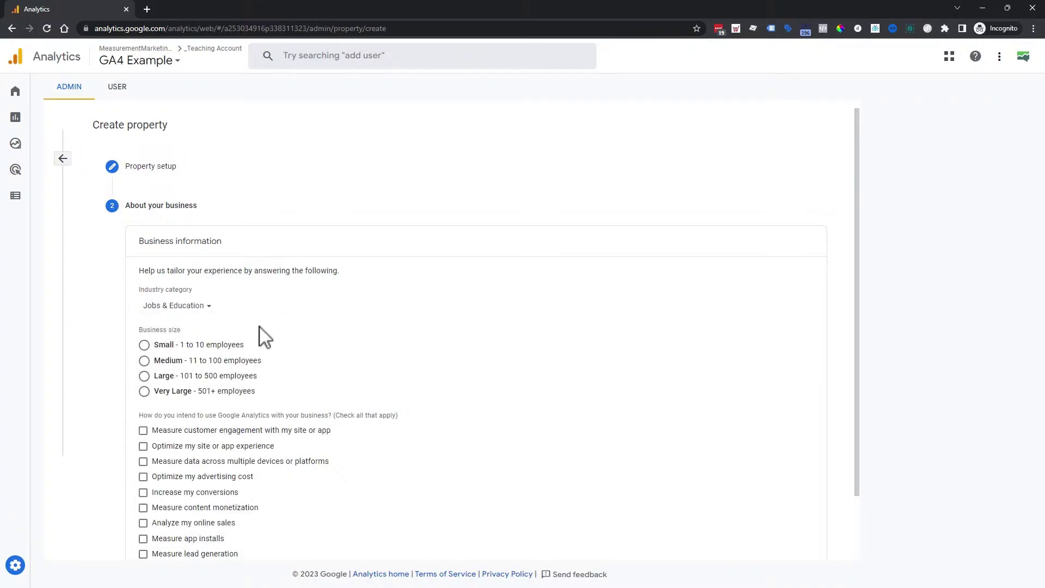
scroll(264, 335, "down", 1)
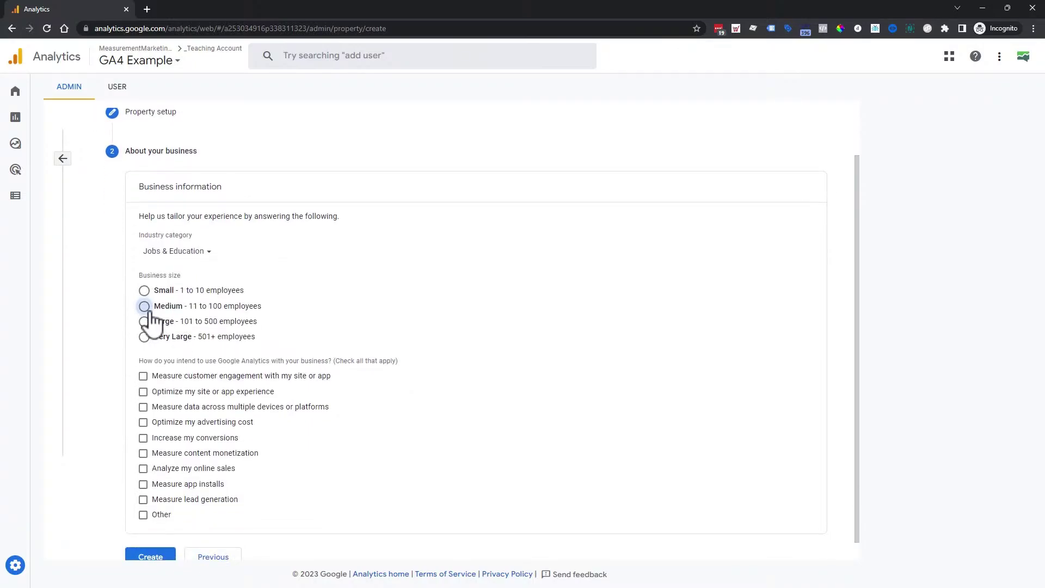
left_click(147, 307)
Tick every intended use except Other, from customer engagement to lead generation, and create the property.
left_click(144, 376)
left_click(144, 392)
left_click(143, 407)
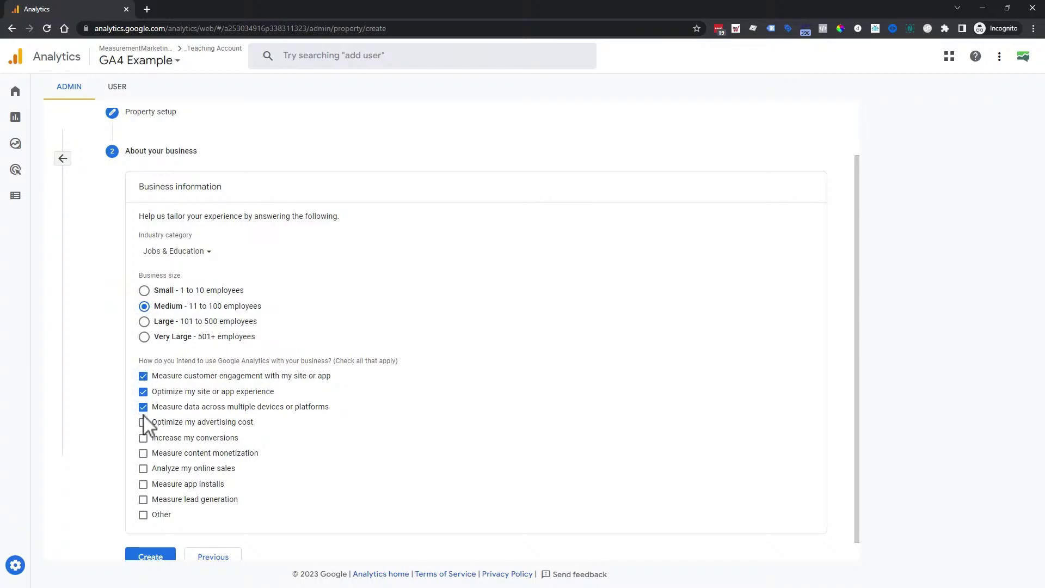
scroll(147, 427, "down", 1)
left_click(143, 402)
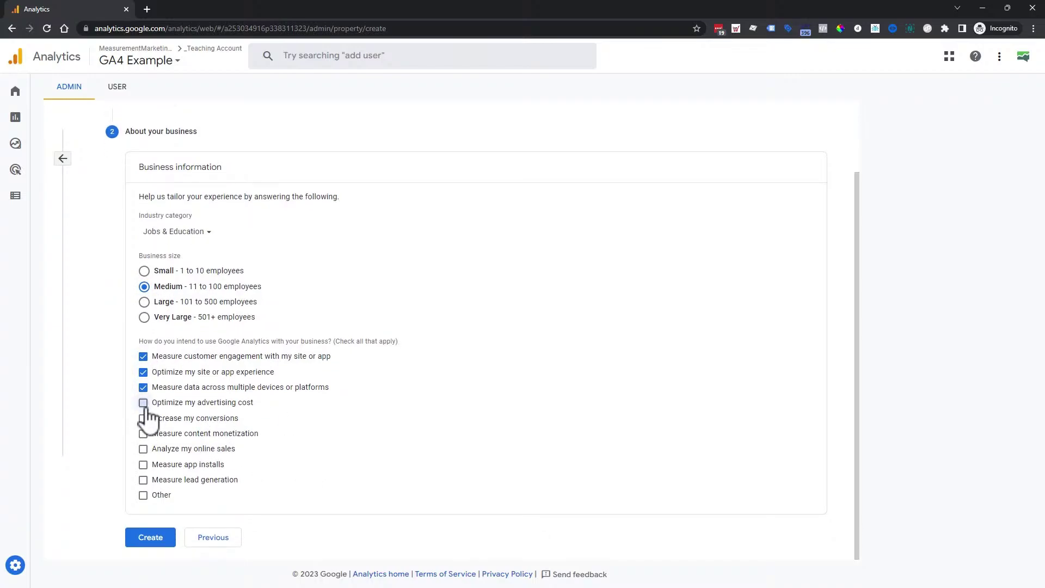
left_click(143, 418)
left_click(144, 434)
left_click(143, 449)
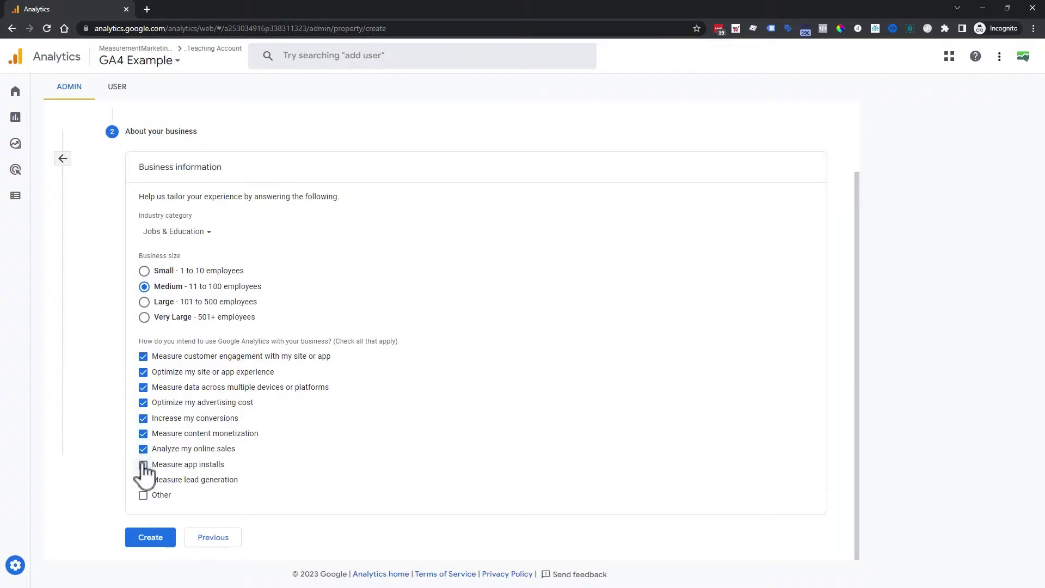
left_click(144, 464)
left_click(143, 480)
left_click(160, 538)
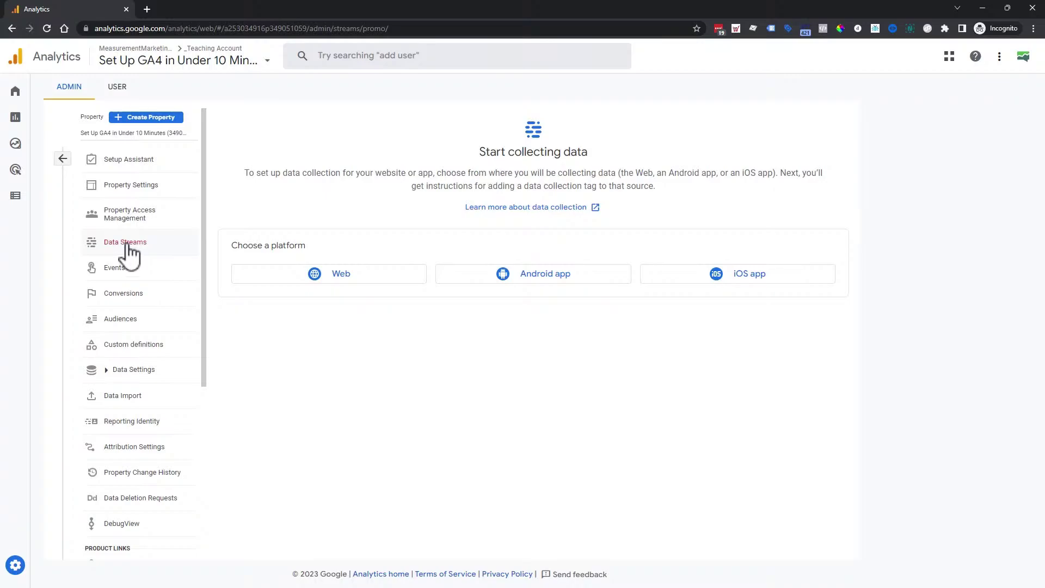
Choose Web as the platform for the property's new data stream.
left_click(350, 273)
left_click(334, 277)
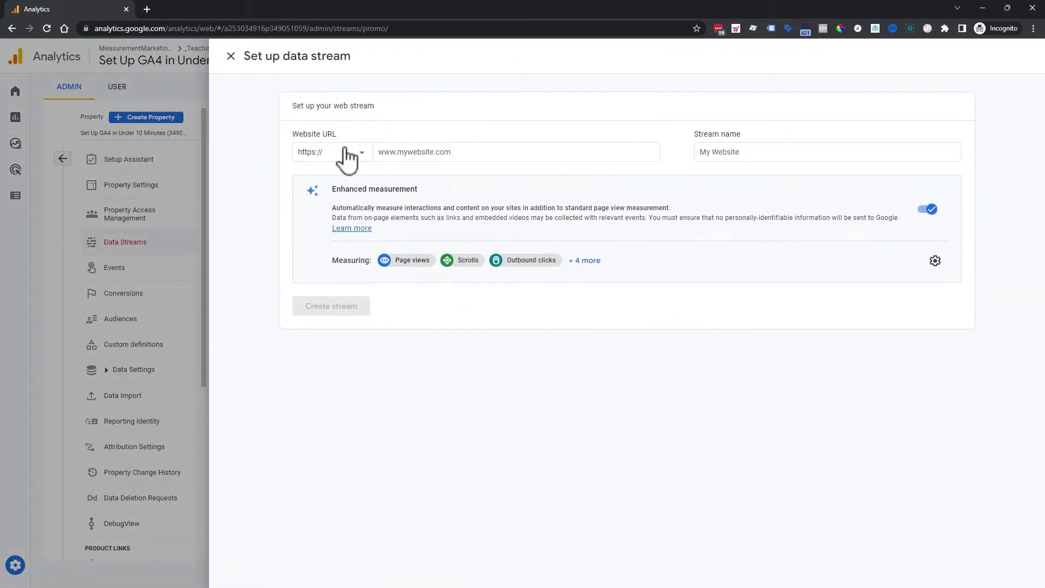
Enter measurementmarketing.io as the URL and 'MeasurementMarketing.io - Set Up GA4 in Under 10 Minutes' as stream name.
left_click(471, 153)
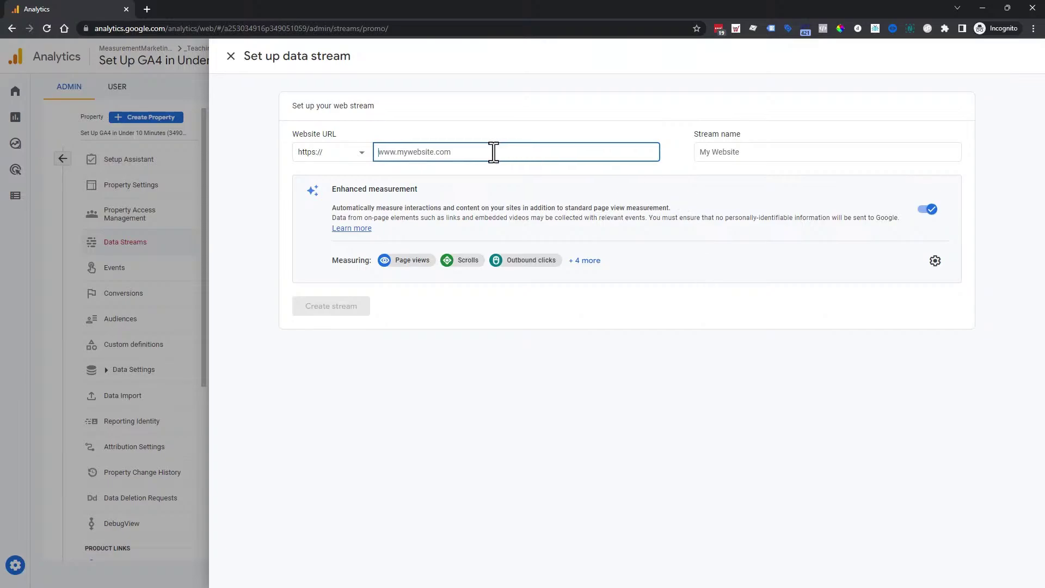
type("measurementmarketing.io")
left_click(774, 154)
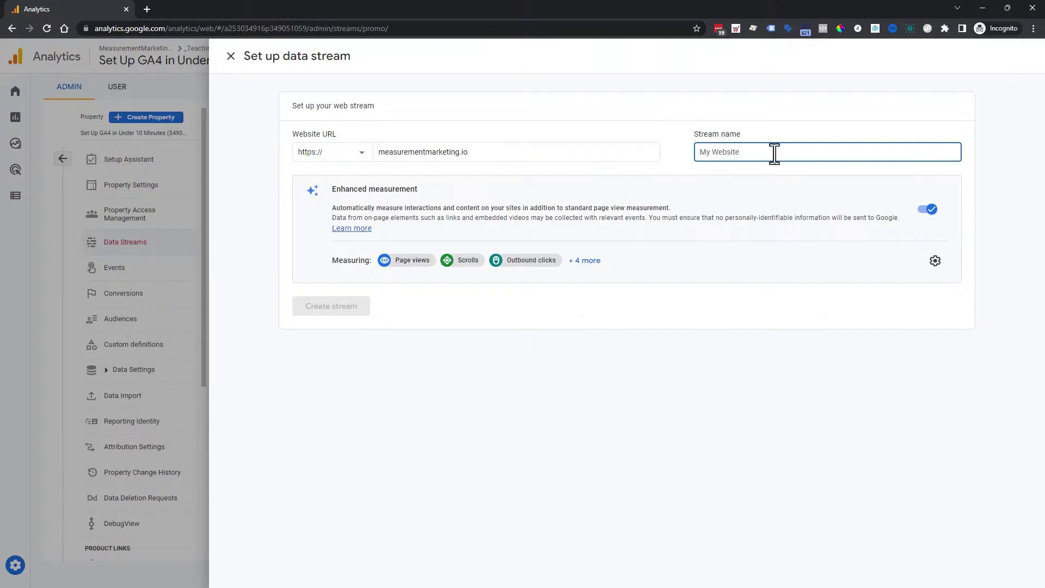
type("MeasurementMarketing.io -")
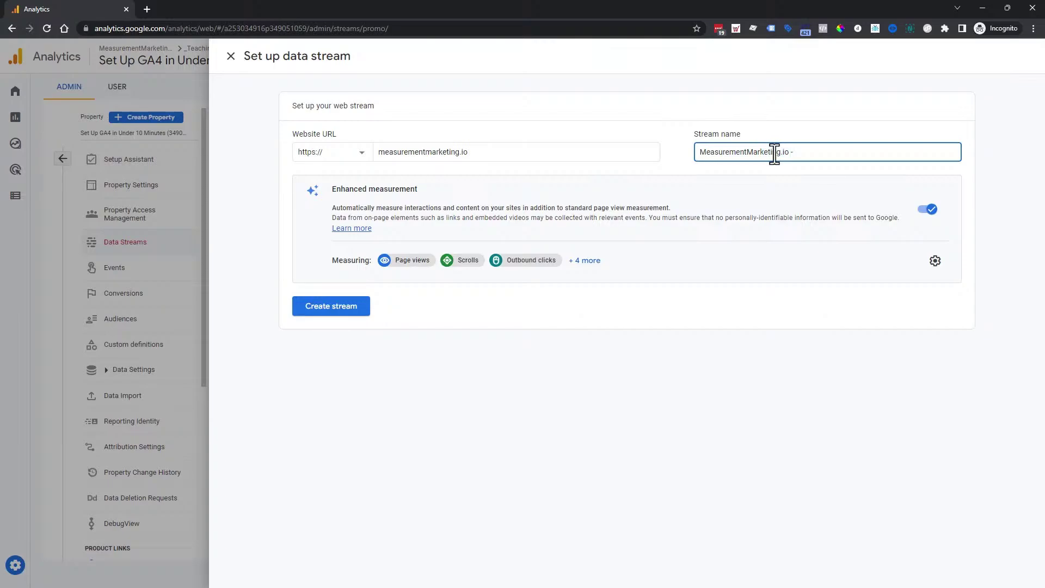
type("Set Up GA4 in Under 10 Minutes")
Look at the Enhanced measurement settings, then create the web stream.
left_click(935, 261)
left_click(503, 306)
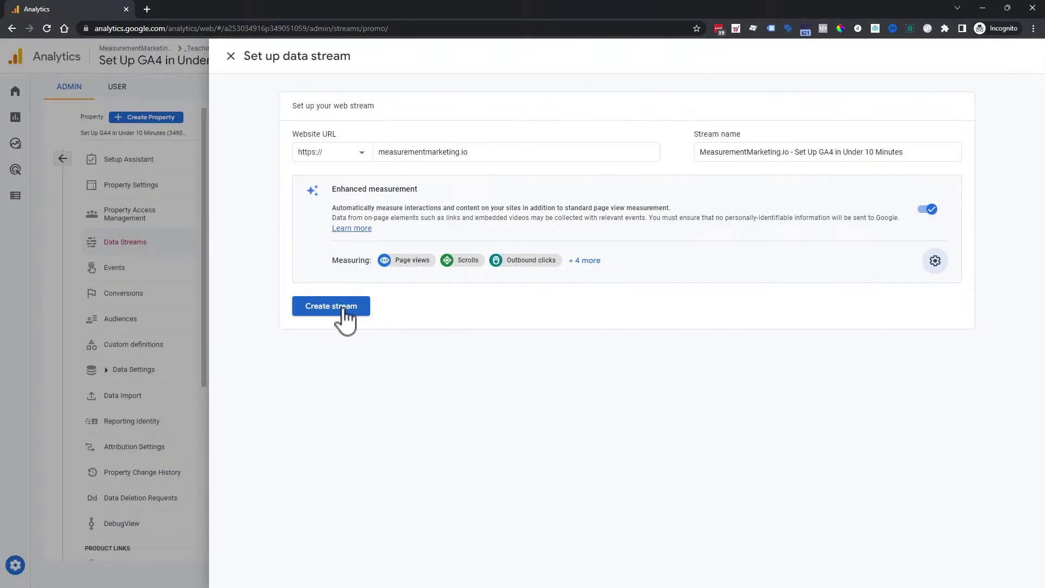
left_click(344, 310)
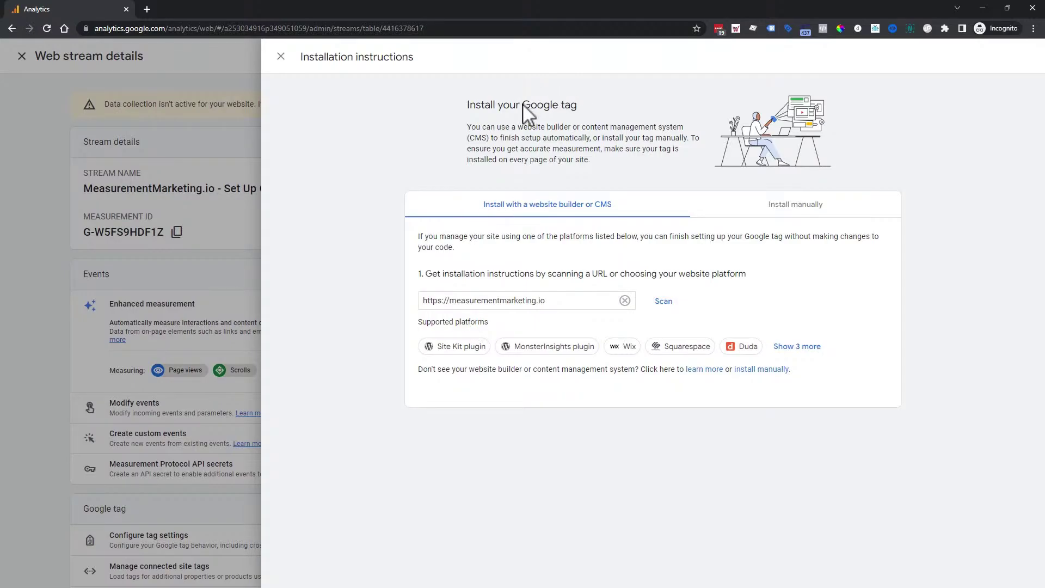
View the Install manually code for the Google tag, then close the installation instructions.
left_click_drag(523, 103, 578, 111)
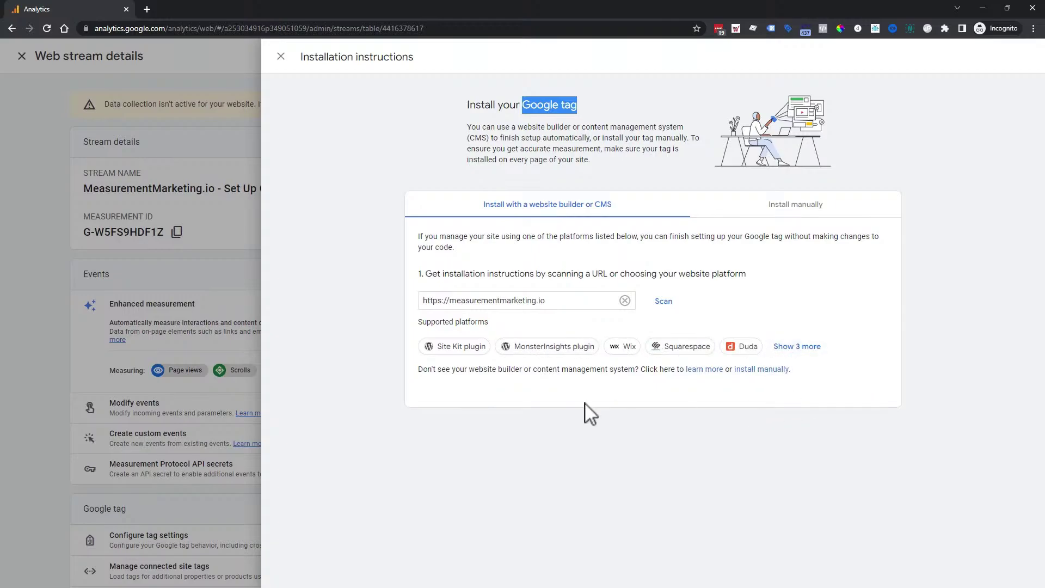
left_click(793, 207)
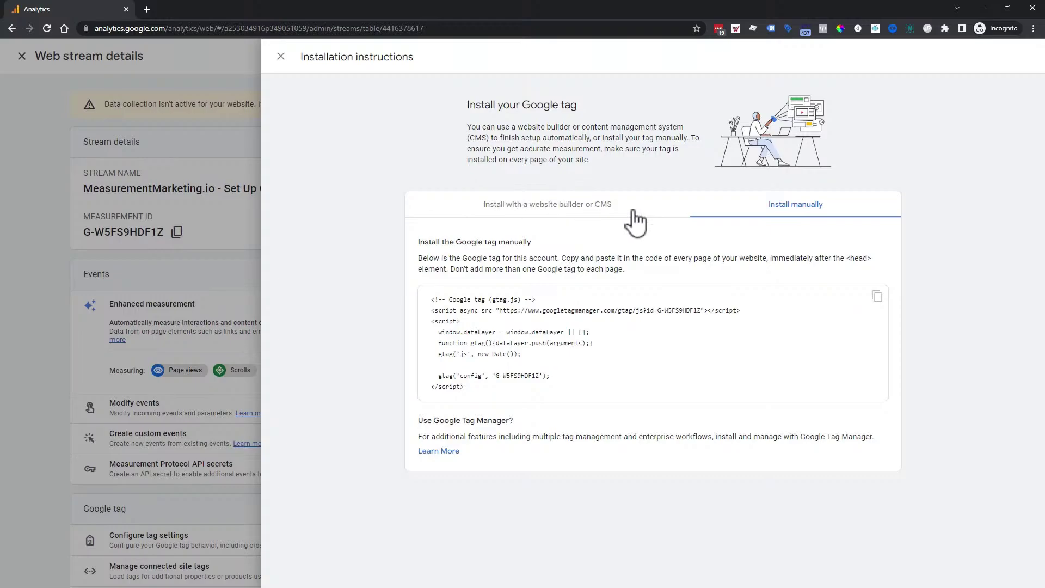
left_click(281, 57)
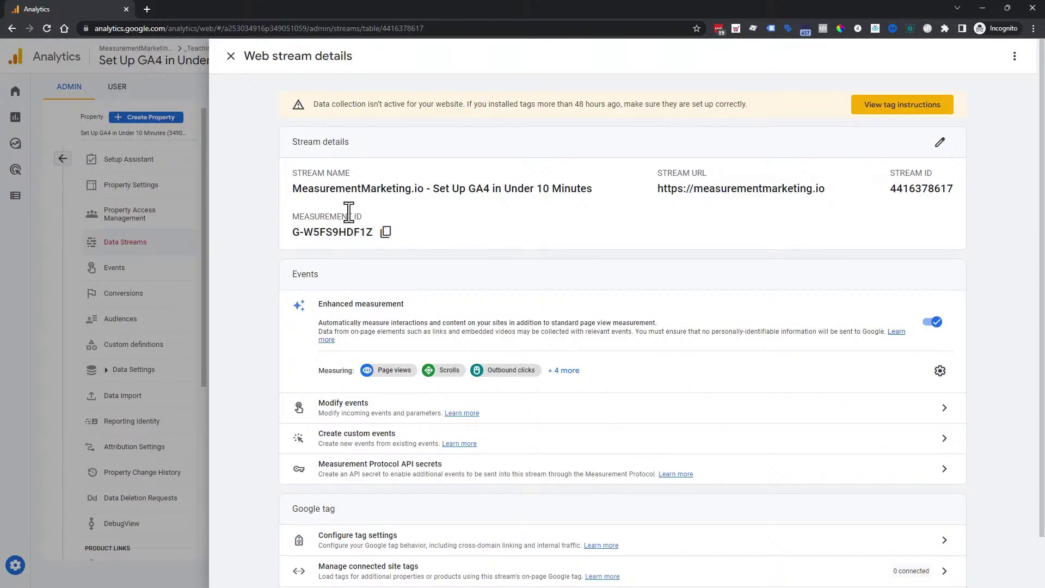
Select the stream's Measurement ID and open the Enhanced measurement settings.
triple_click(341, 236)
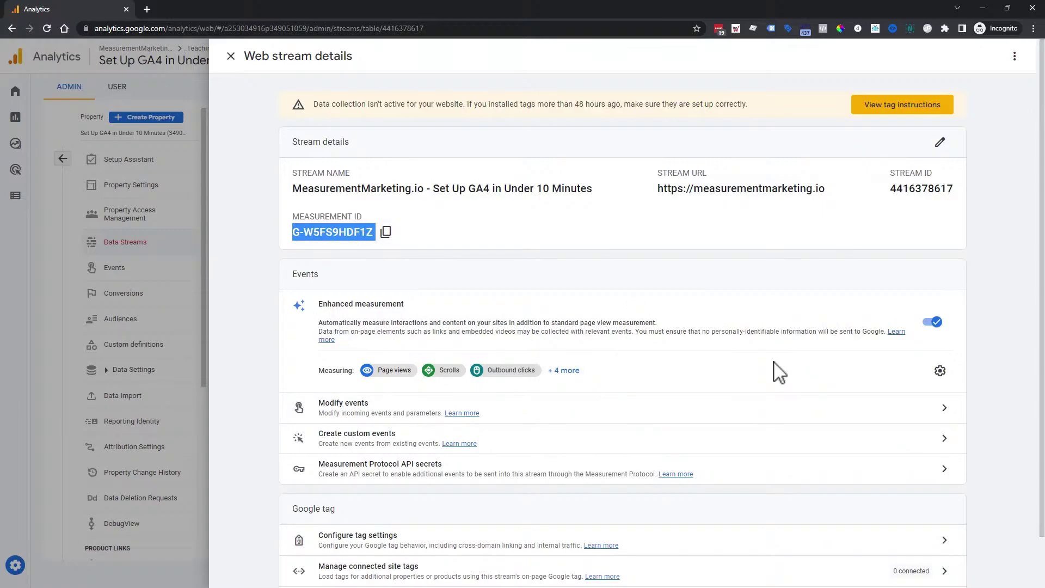
left_click(942, 373)
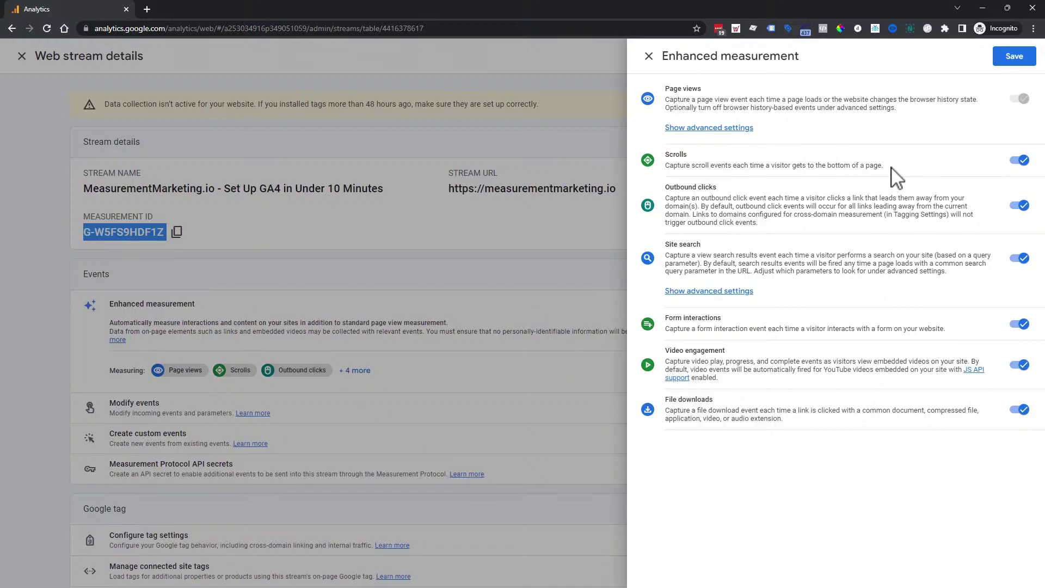
Read the Scrolls and Outbound clicks descriptions, then close the panel without changes.
left_click_drag(884, 166, 826, 167)
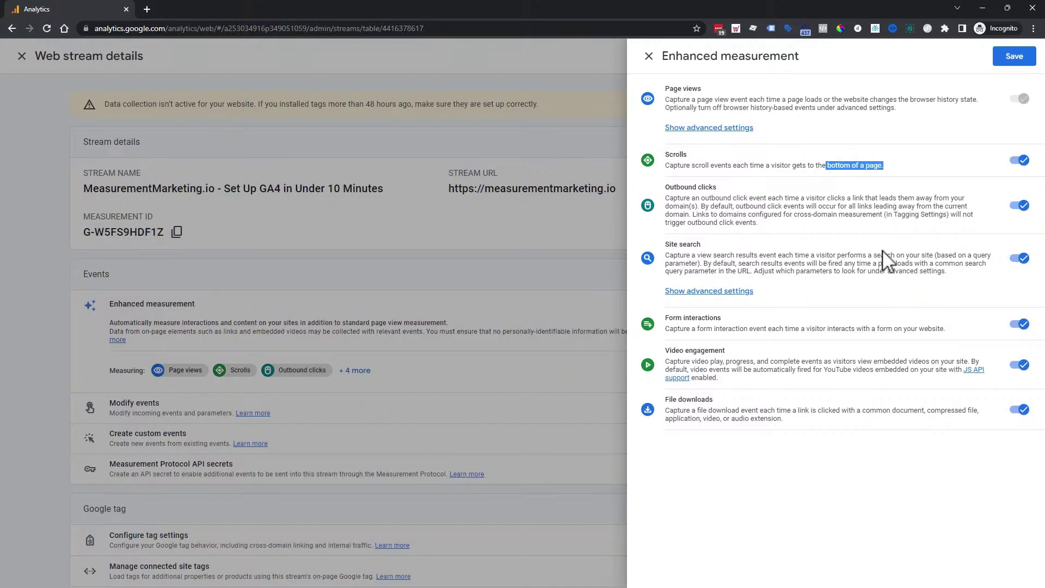
left_click_drag(665, 188, 811, 233)
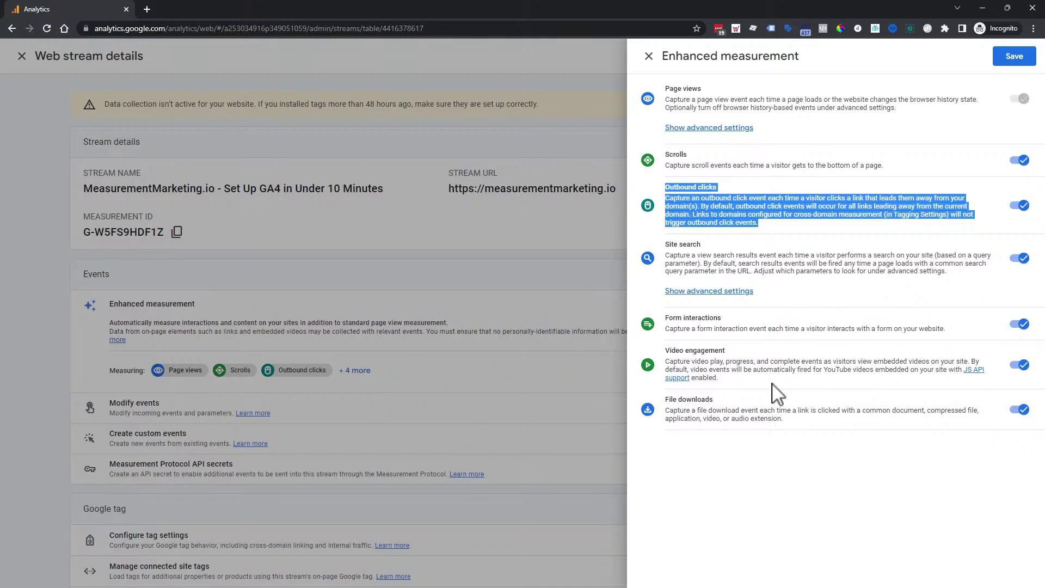
left_click(841, 375)
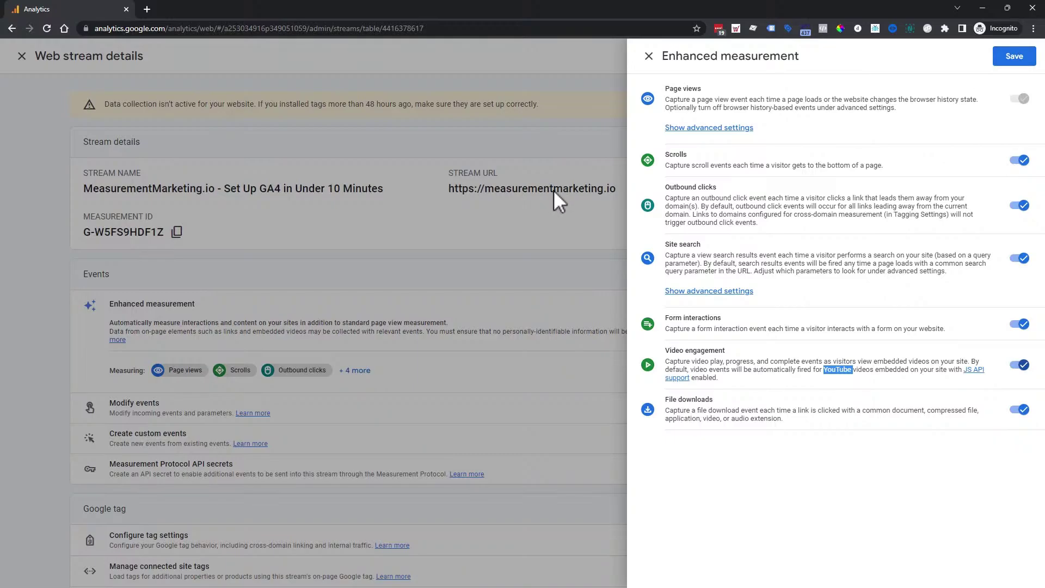
left_click(599, 286)
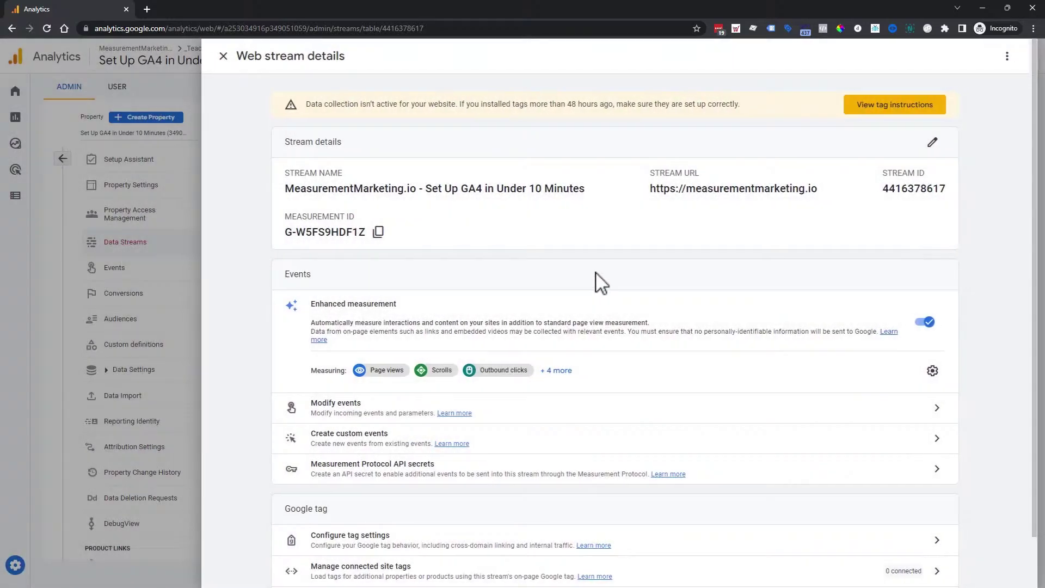
Open the stream's Google tag configuration and show all its settings.
scroll(612, 292, "down", 1)
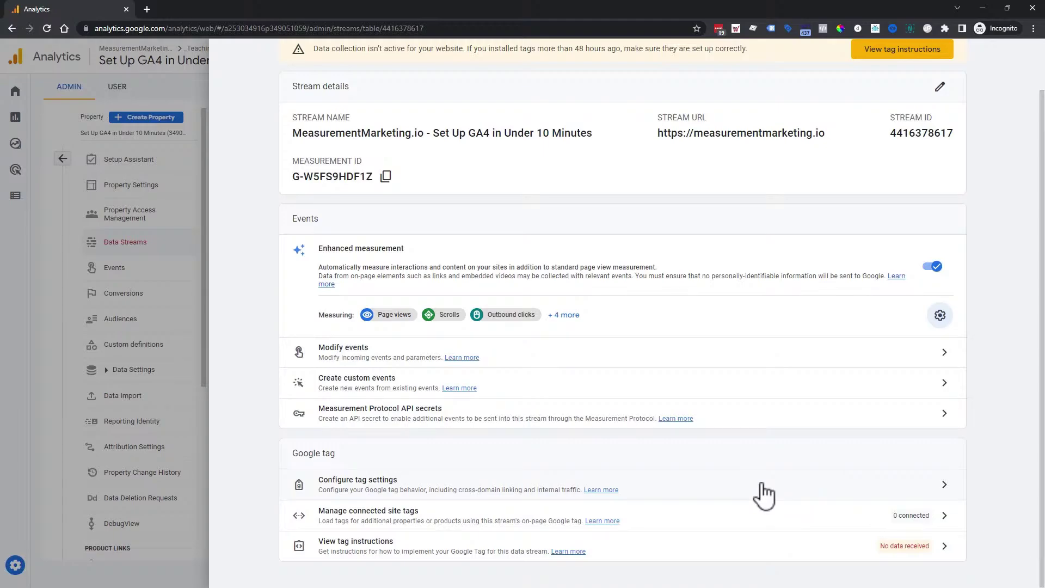
left_click(833, 491)
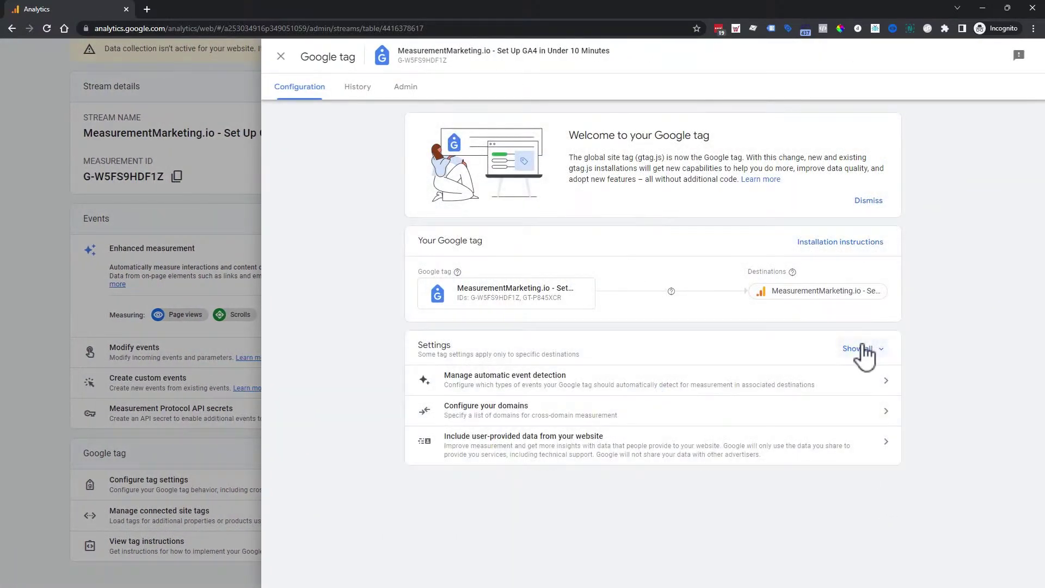
left_click(861, 351)
scroll(831, 341, "down", 1)
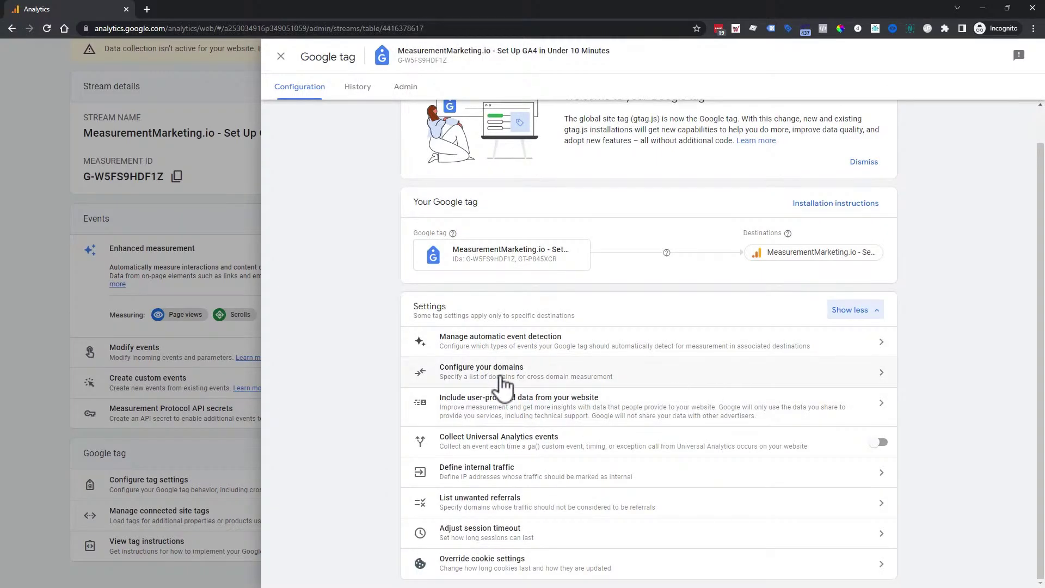
Inspect Configure your domains and List unwanted referrals without changes, then close the tag configuration.
left_click(480, 377)
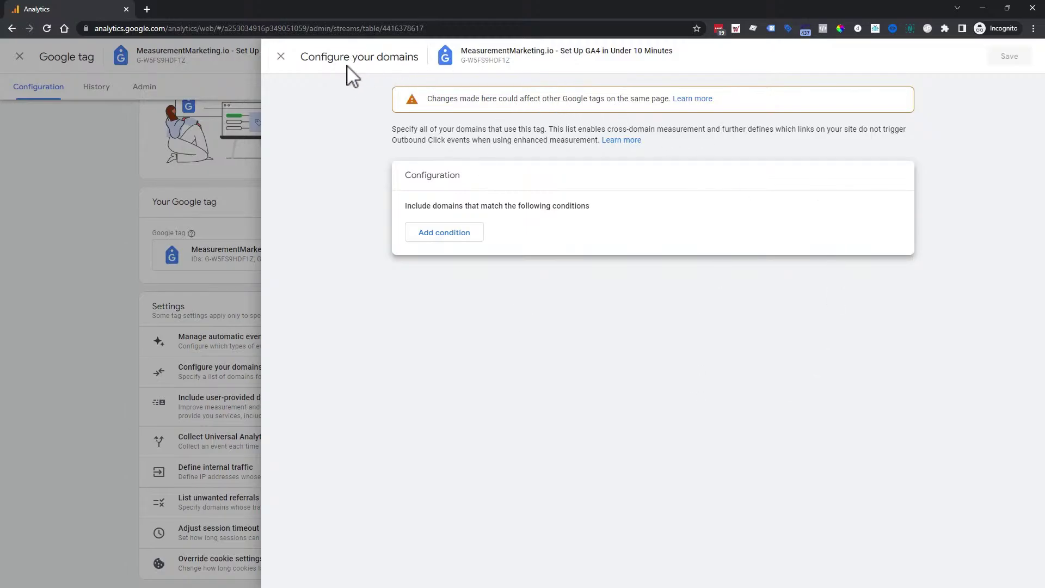
left_click(282, 56)
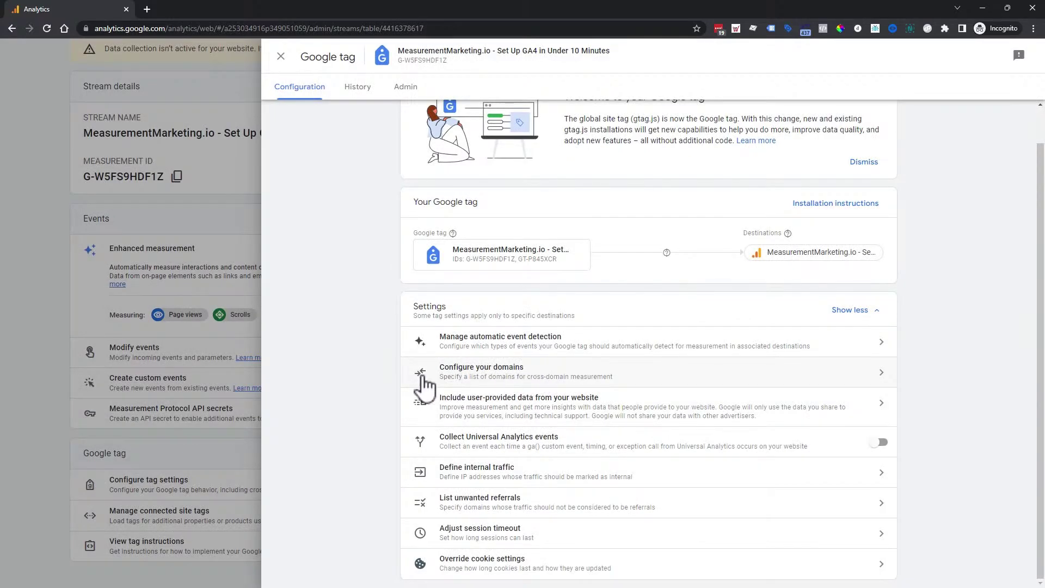
left_click(508, 514)
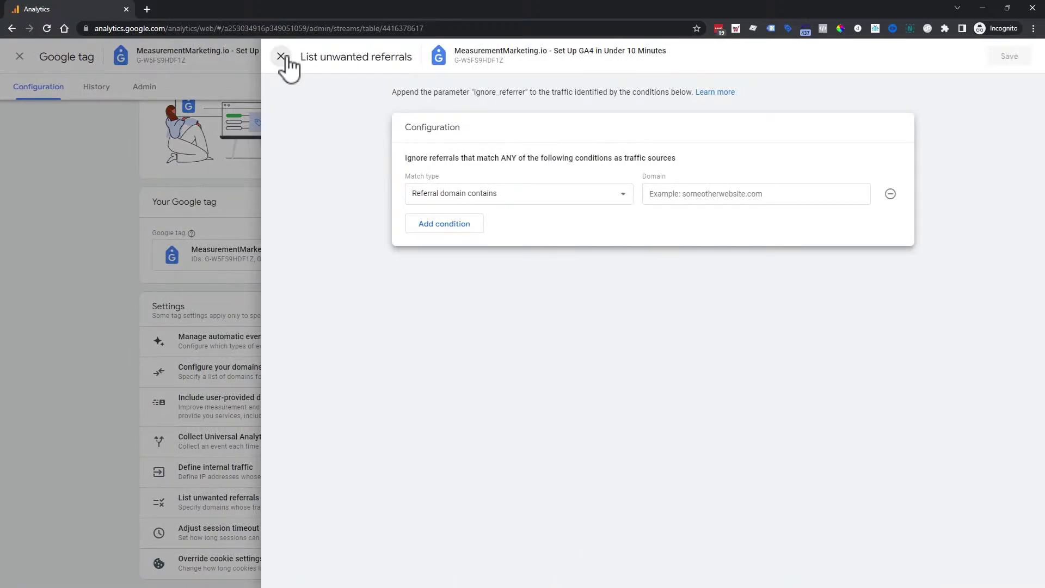
left_click(281, 57)
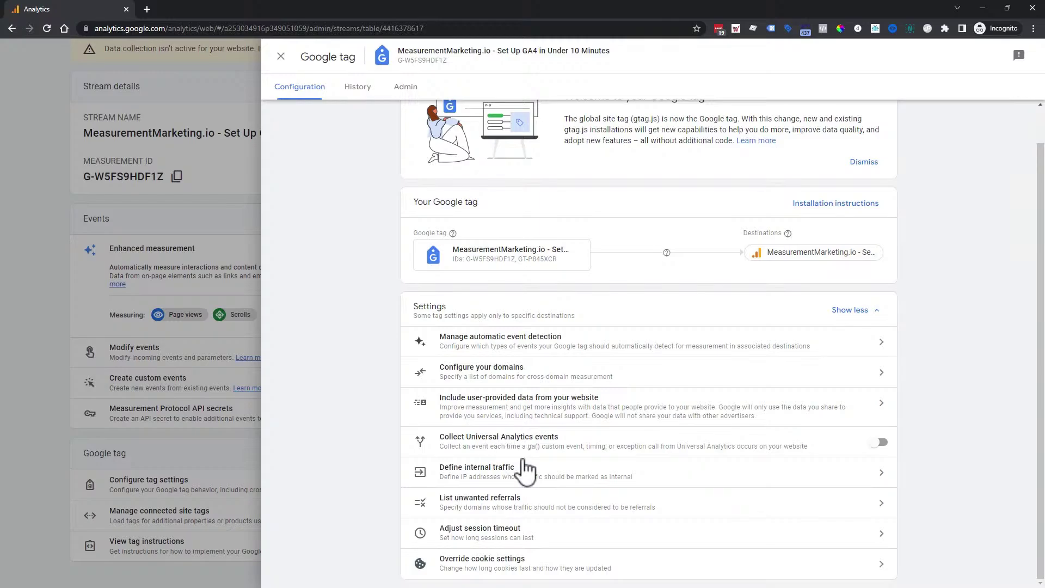
left_click(257, 447)
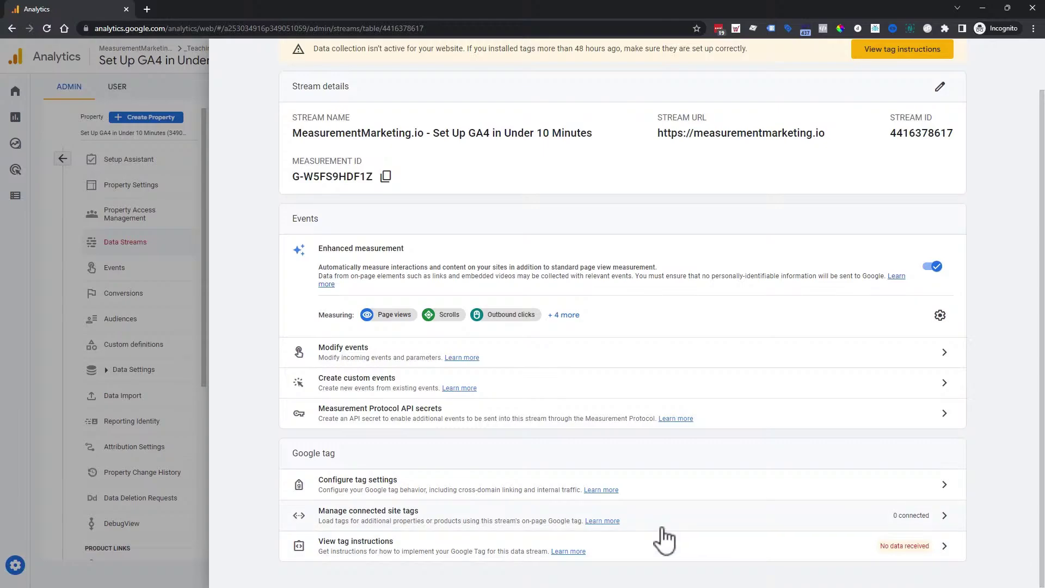
Reopen the Google tag configuration and scroll through its full list of settings.
left_click(820, 493)
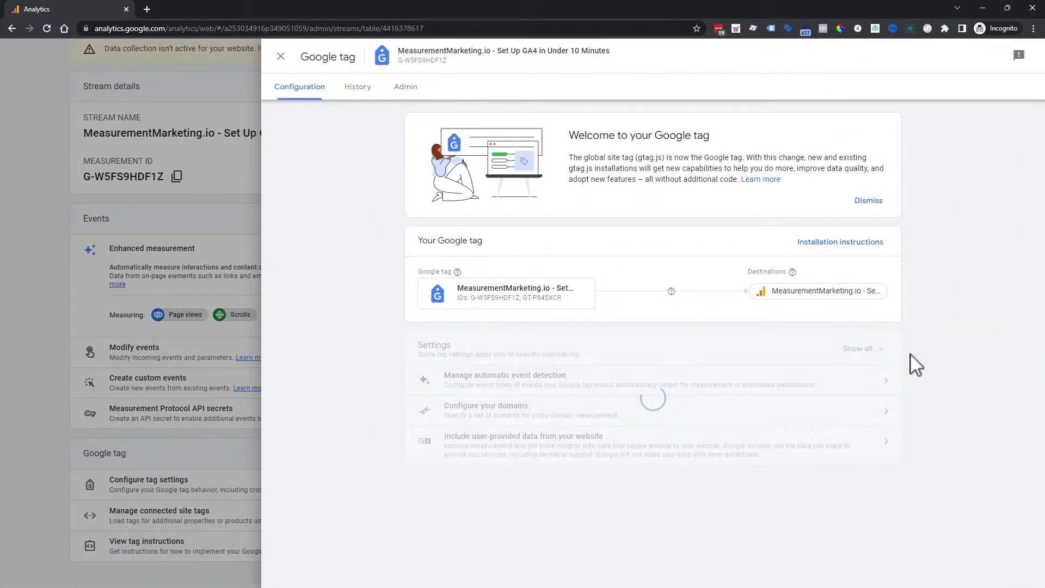
left_click(859, 348)
scroll(789, 435, "down", 1)
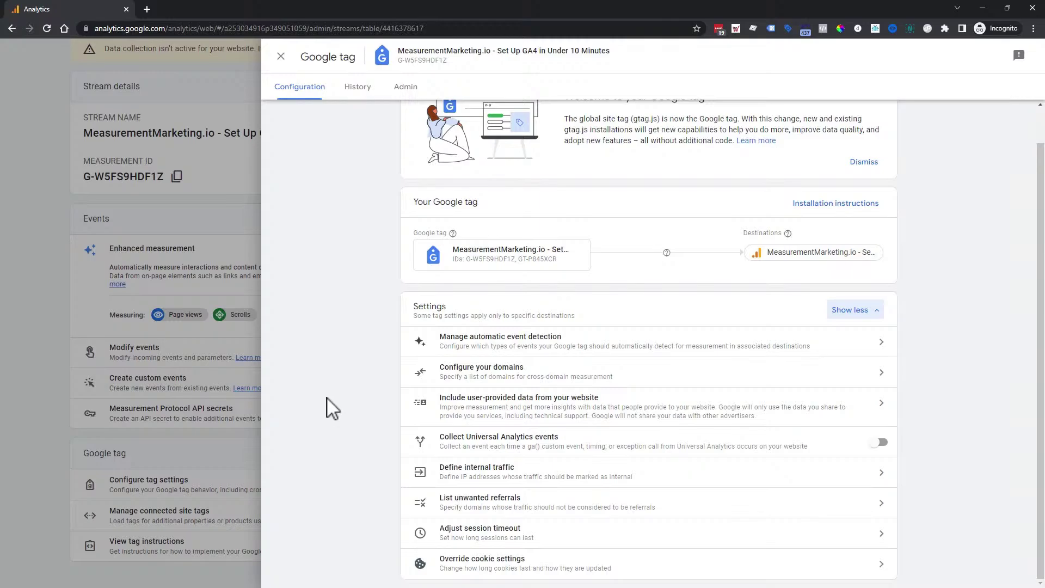
scroll(355, 402, "up", 1)
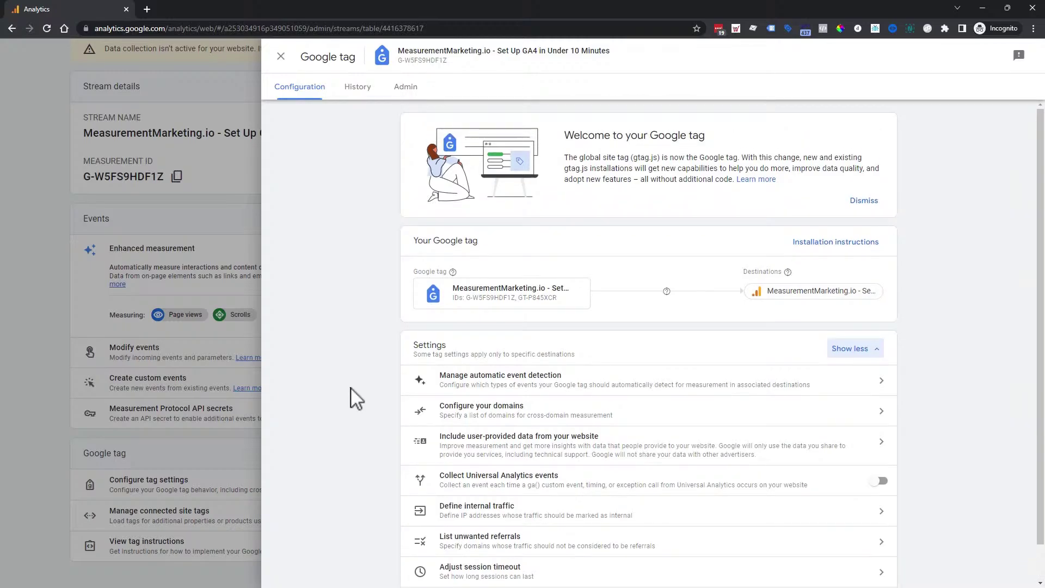
Close the Google tag and web stream panels and return to the full Admin view.
left_click(259, 391)
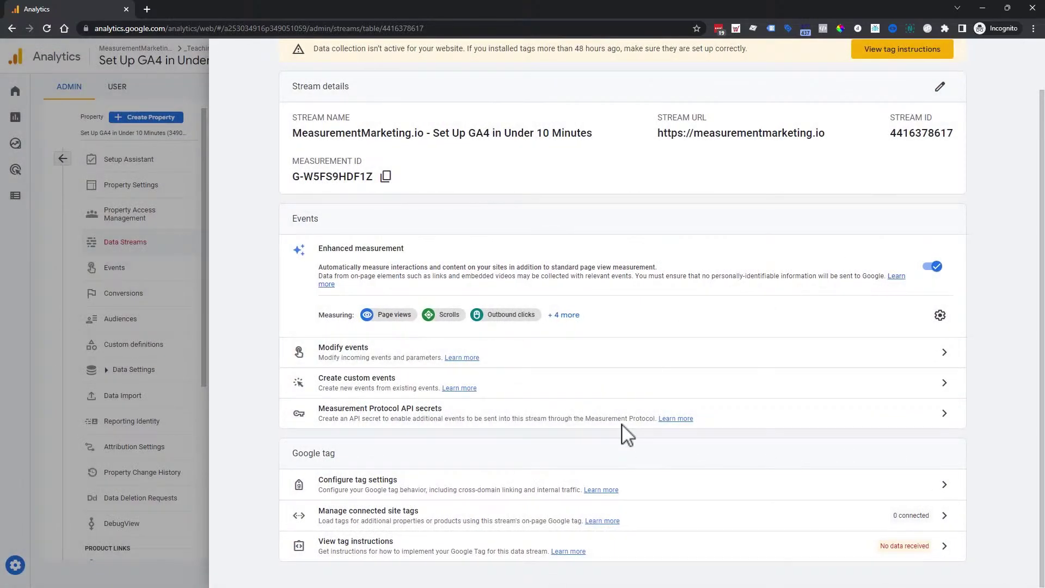
left_click(149, 380)
left_click(64, 159)
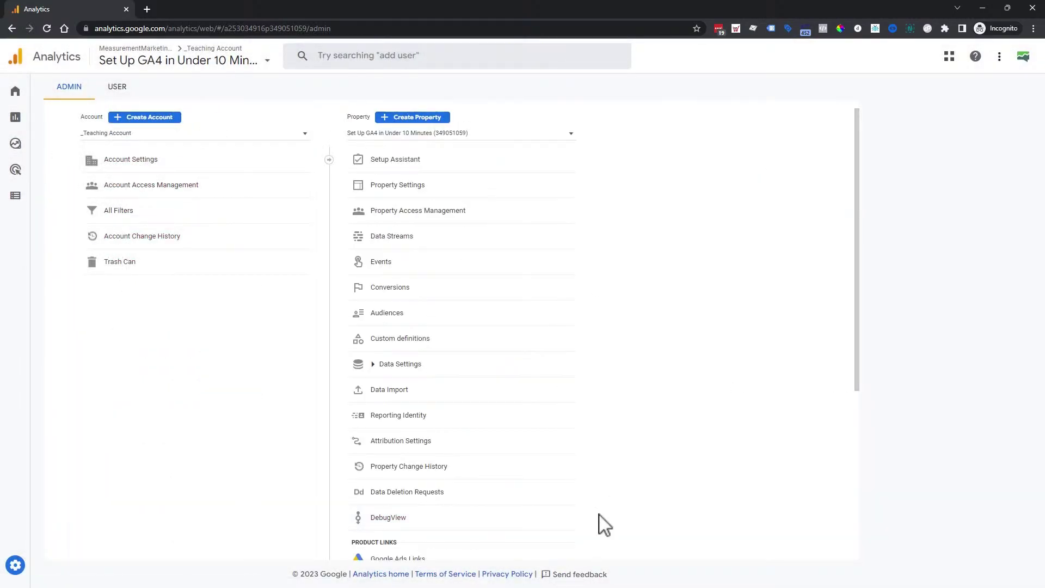
Go through Admin to Data streams and open the MeasurementMarketing.io web stream details.
left_click(503, 196)
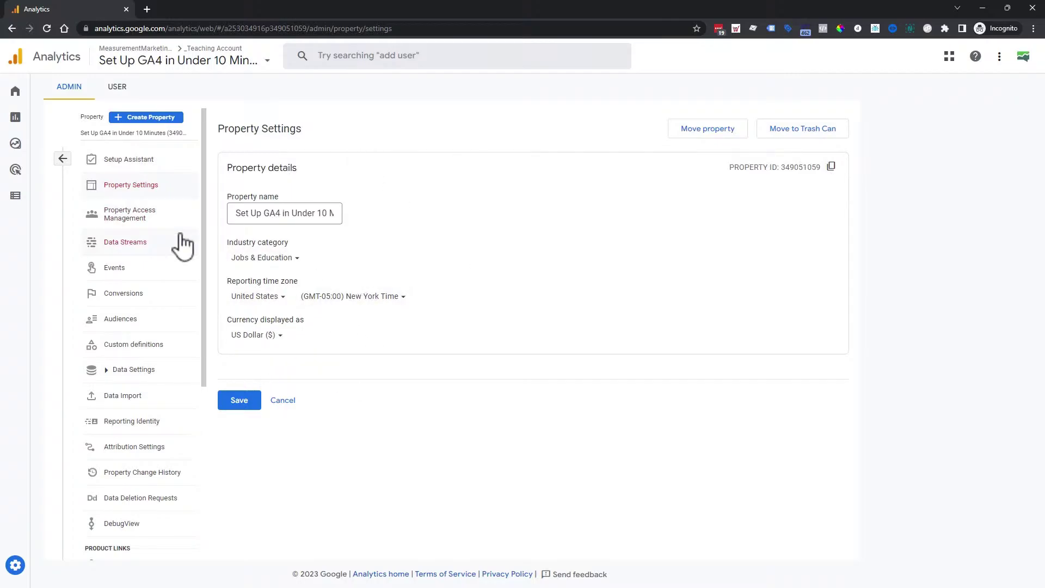
left_click(63, 159)
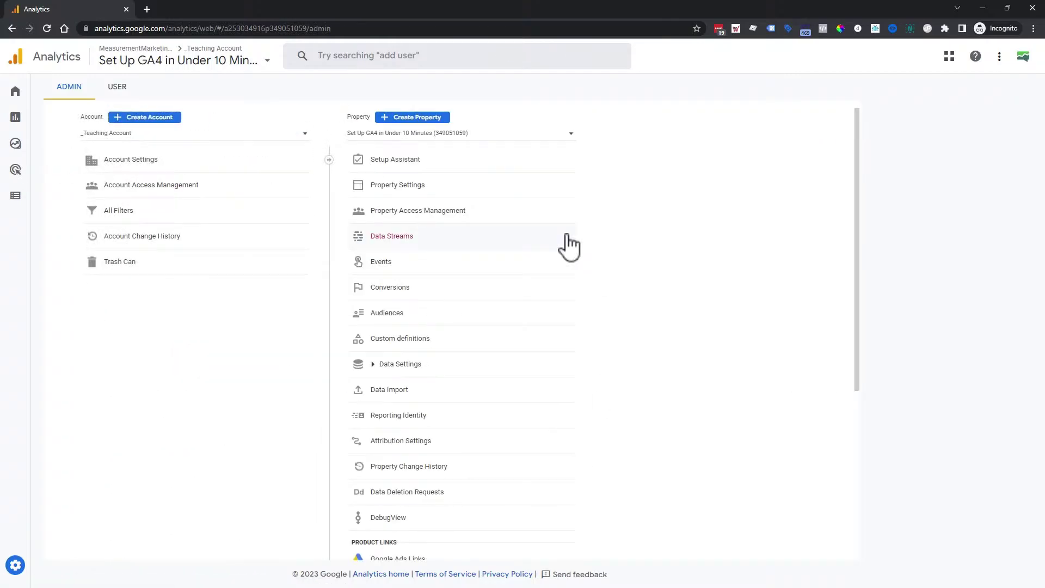
left_click(486, 236)
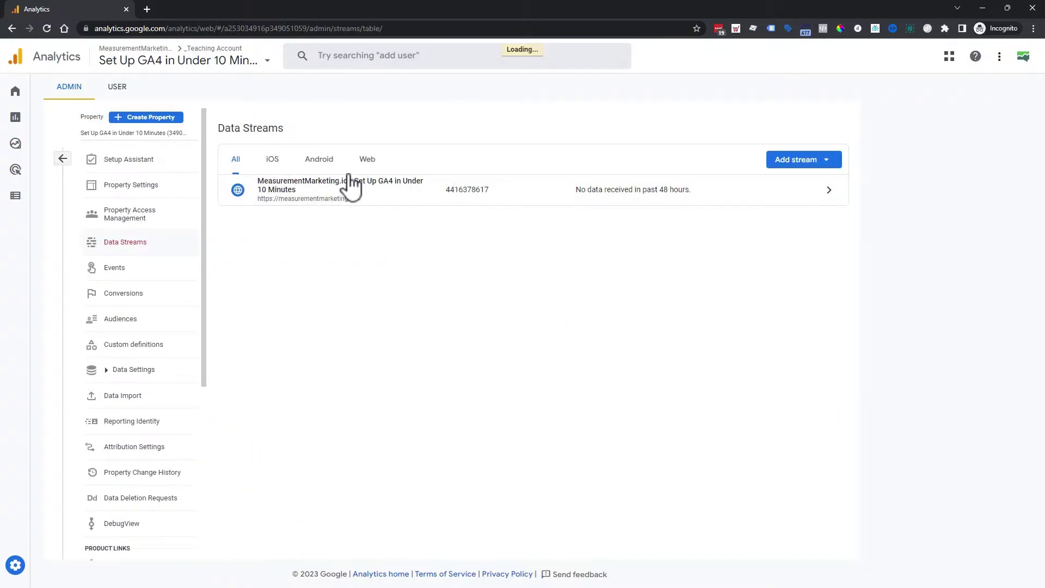
left_click(517, 197)
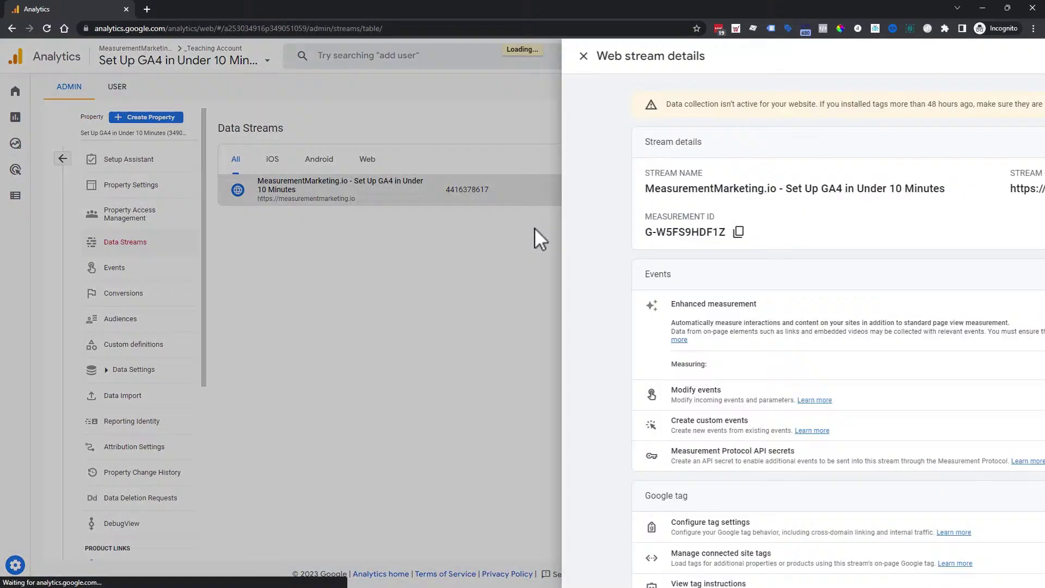
Show all Google tag settings, then close both panels and return to the Admin overview.
scroll(864, 377, "down", 1)
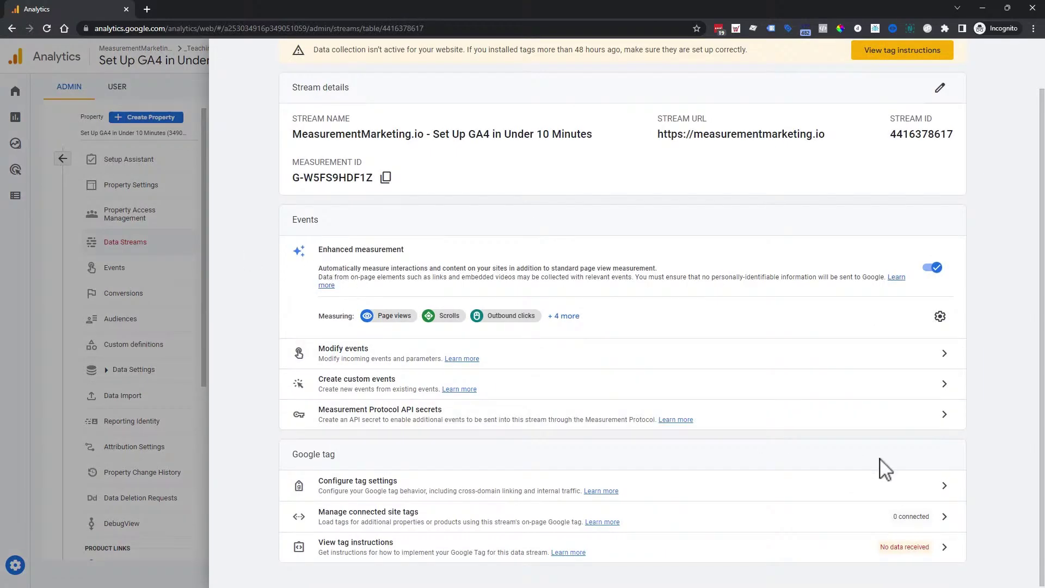
left_click(931, 498)
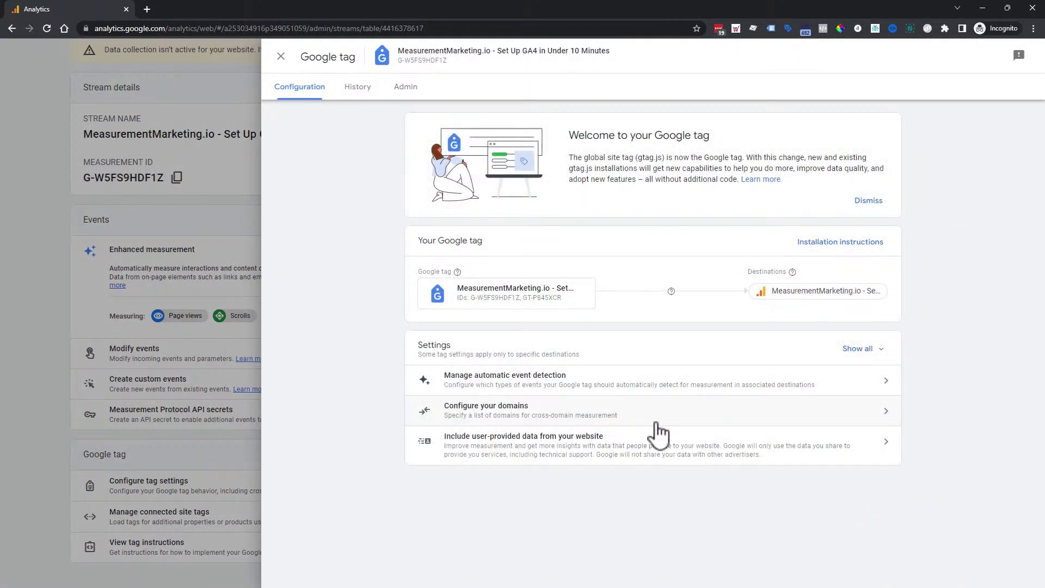
left_click(860, 349)
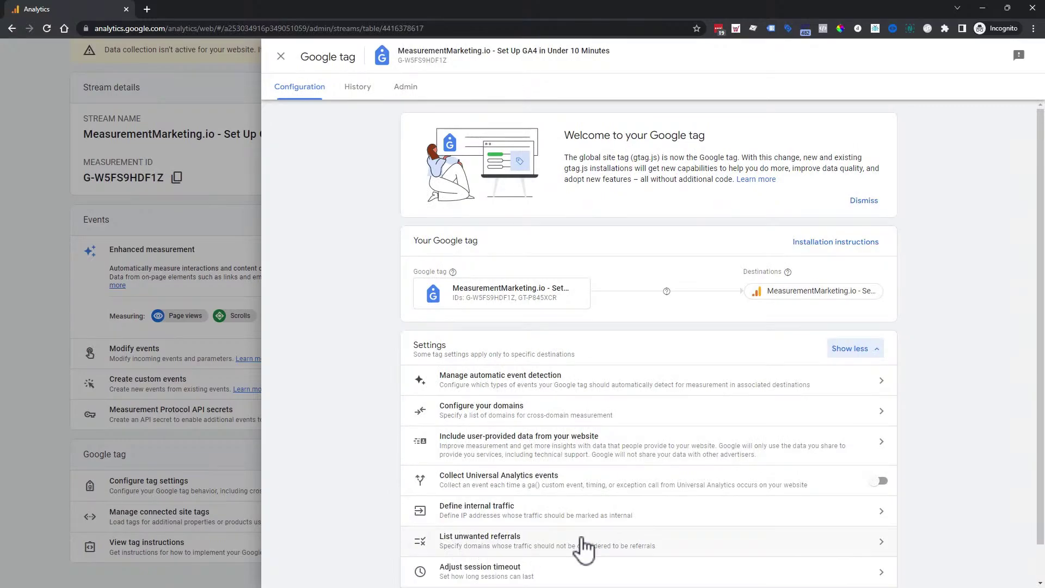
left_click(219, 425)
left_click(197, 412)
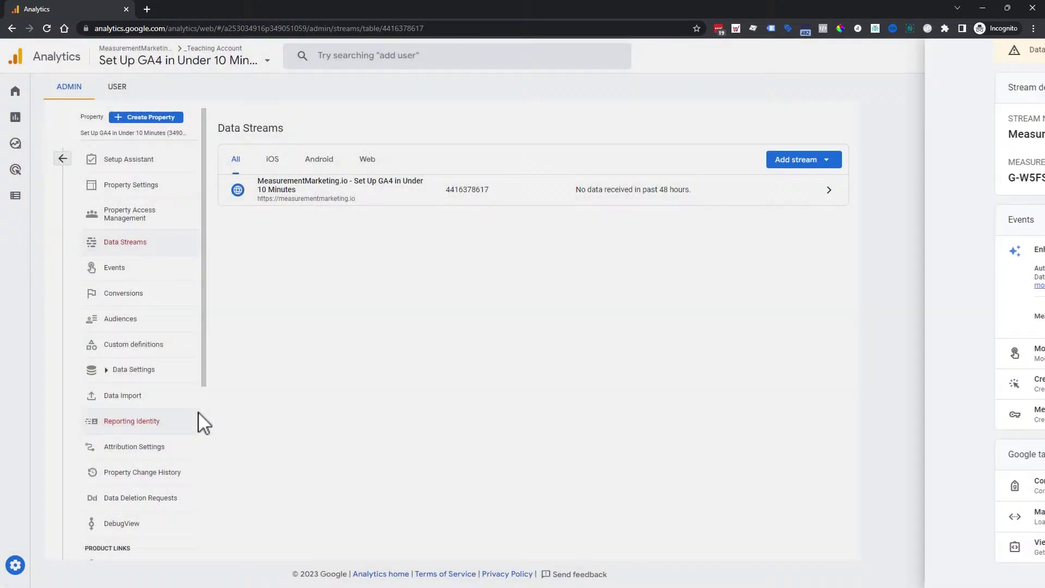
left_click(63, 157)
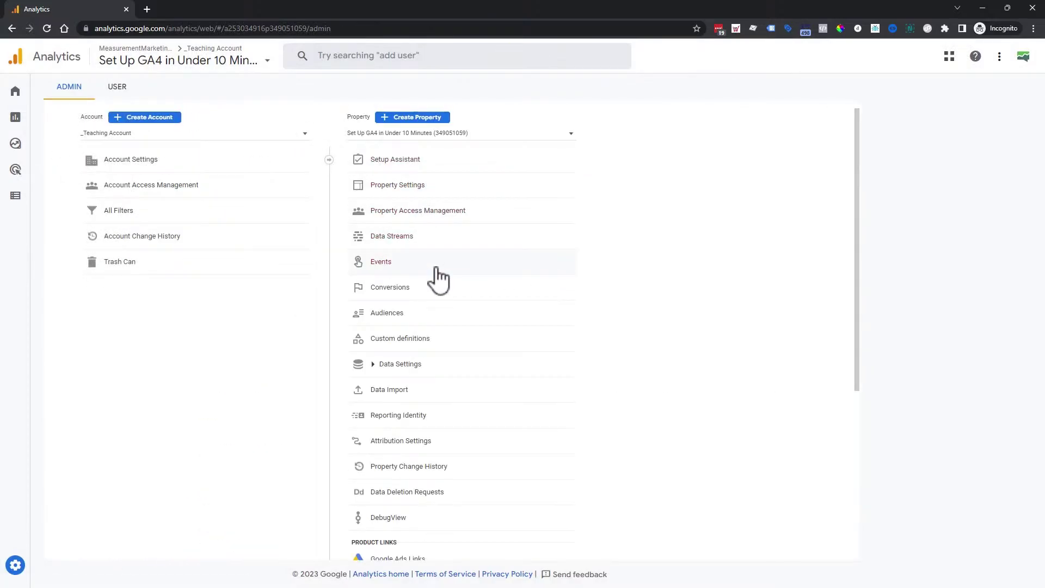
Confirm under Data Settings that event data retention is 2 months, then go back to Admin.
left_click(407, 364)
left_click(422, 402)
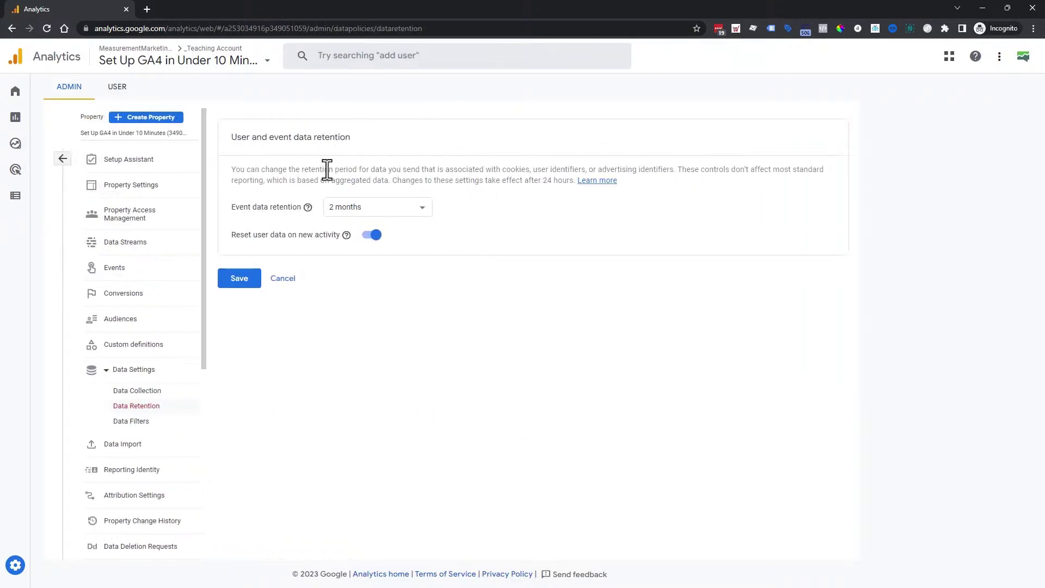
left_click(376, 209)
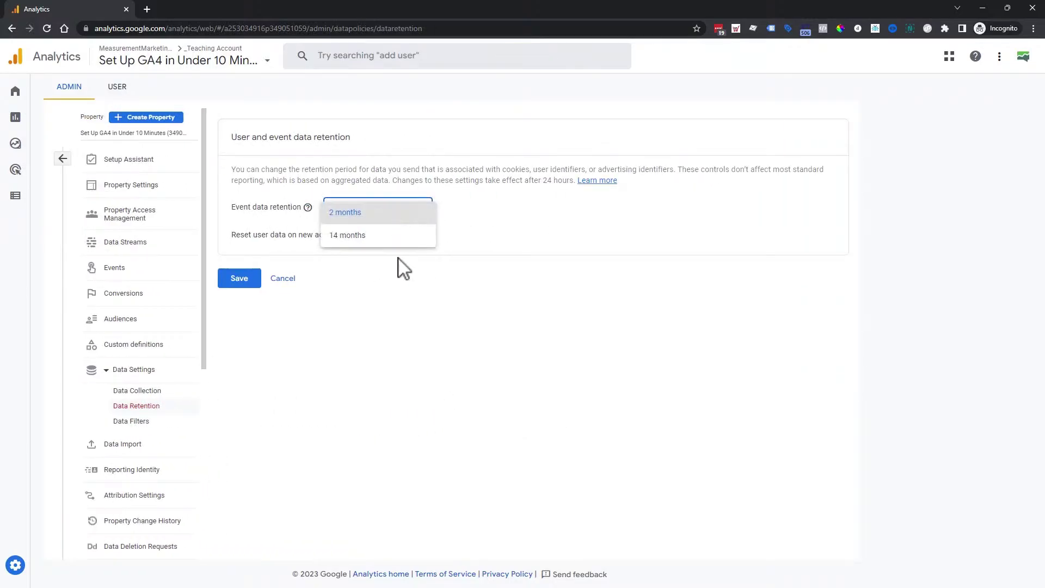
left_click(64, 158)
left_click(62, 159)
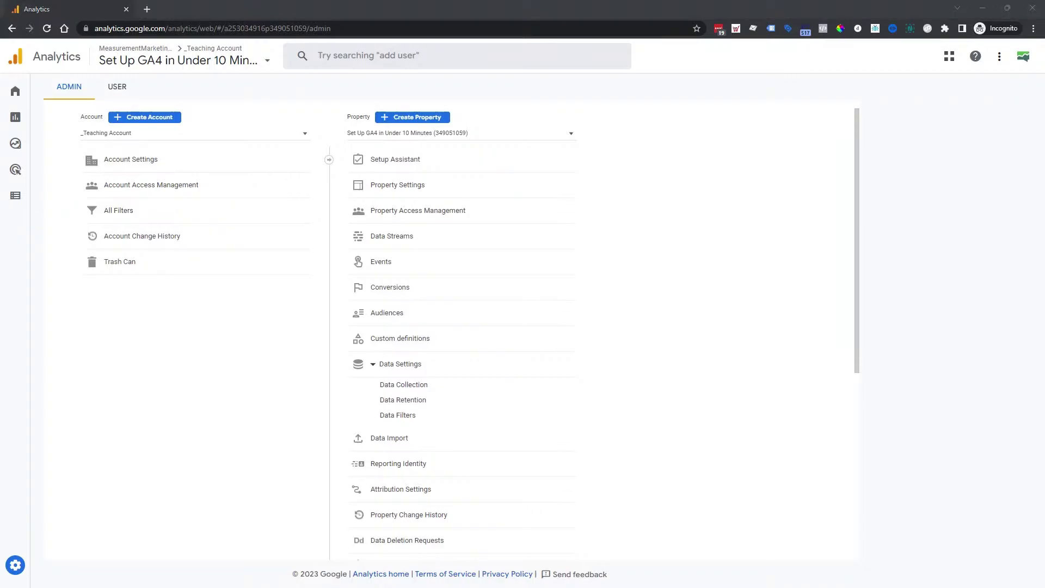
scroll(515, 333, "down", 5)
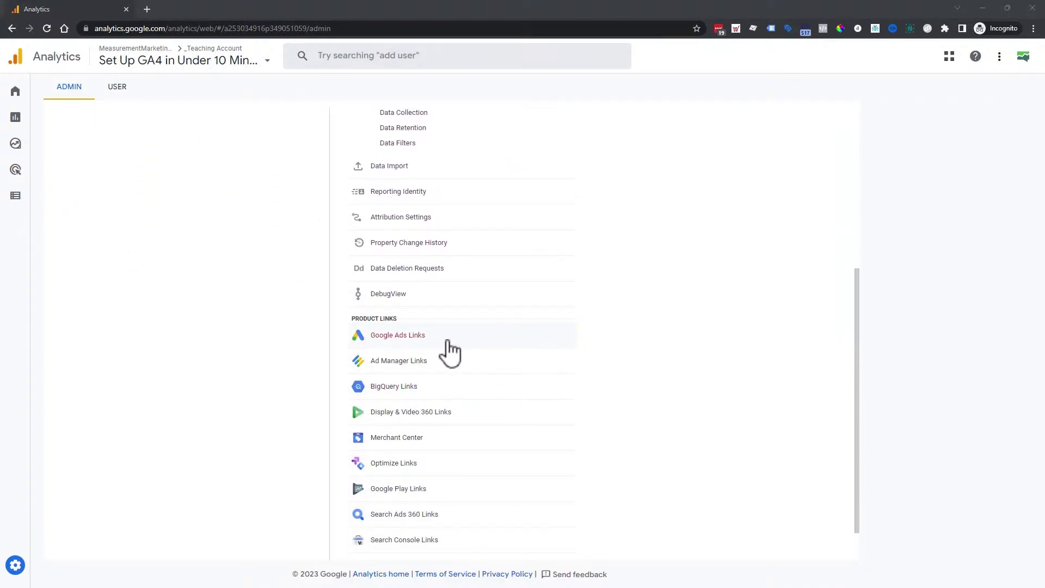
scroll(460, 353, "down", 1)
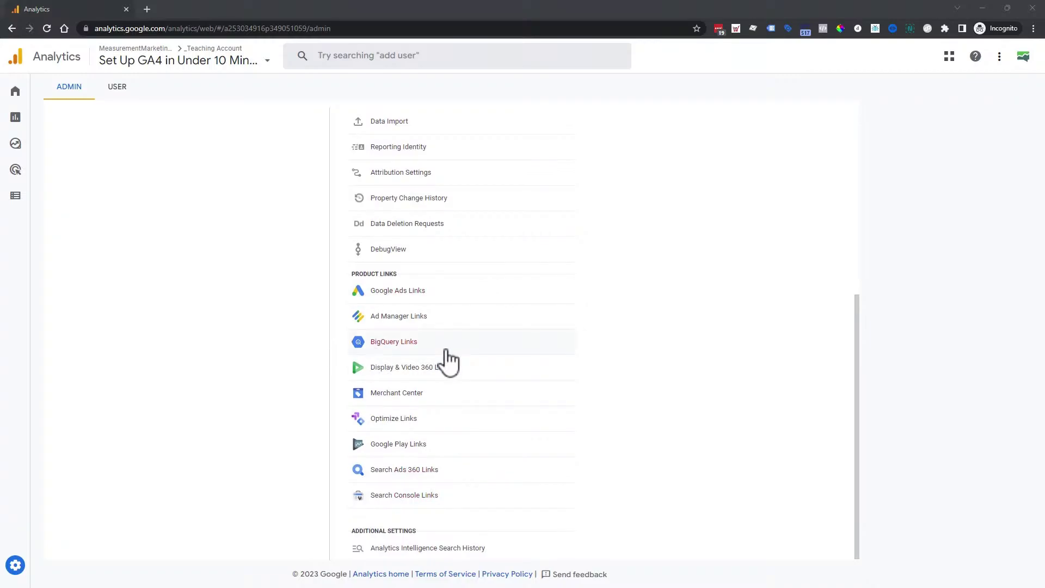
scroll(447, 362, "up", 1)
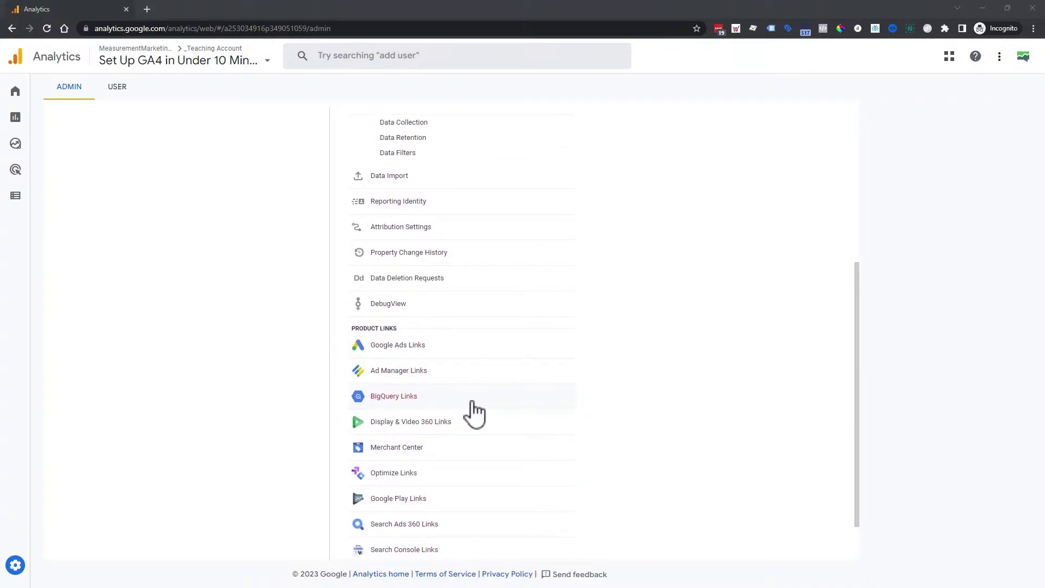
scroll(469, 413, "up", 3)
scroll(495, 500, "up", 2)
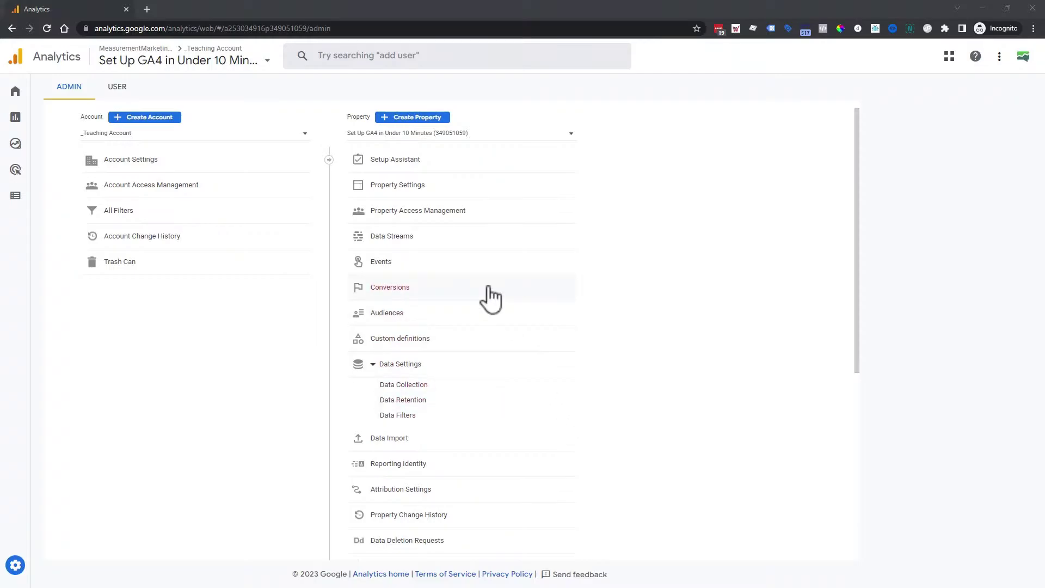
Open the measurementmarketing.io web stream's Google tag configuration and show its installation instructions.
left_click(409, 238)
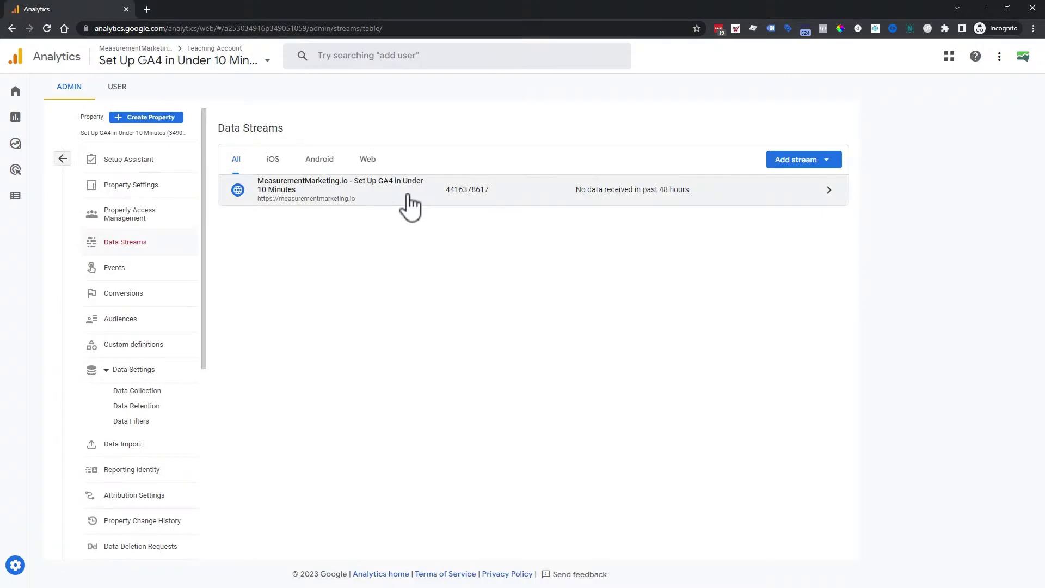
left_click(403, 201)
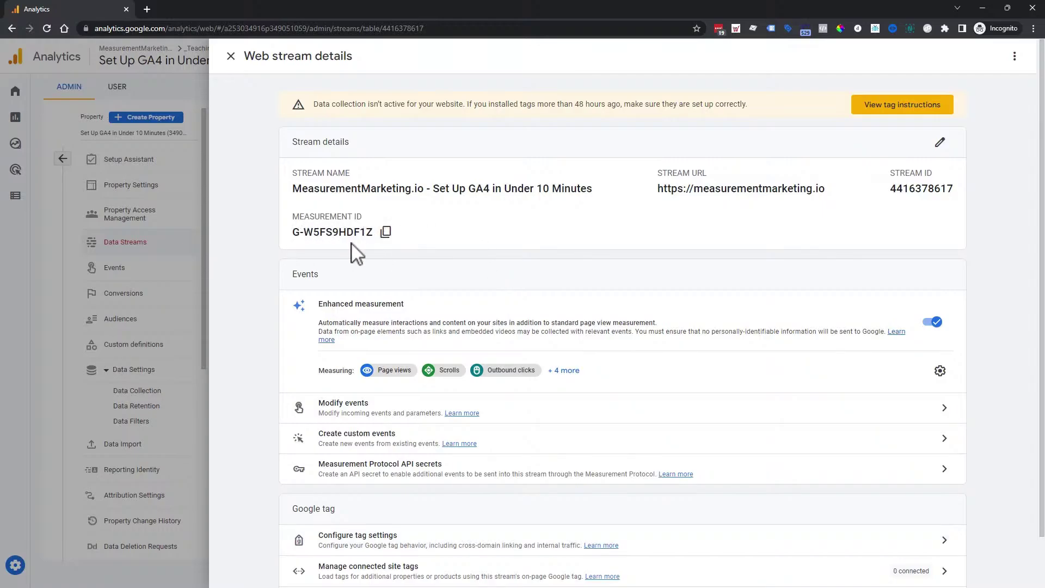
scroll(359, 254, "down", 1)
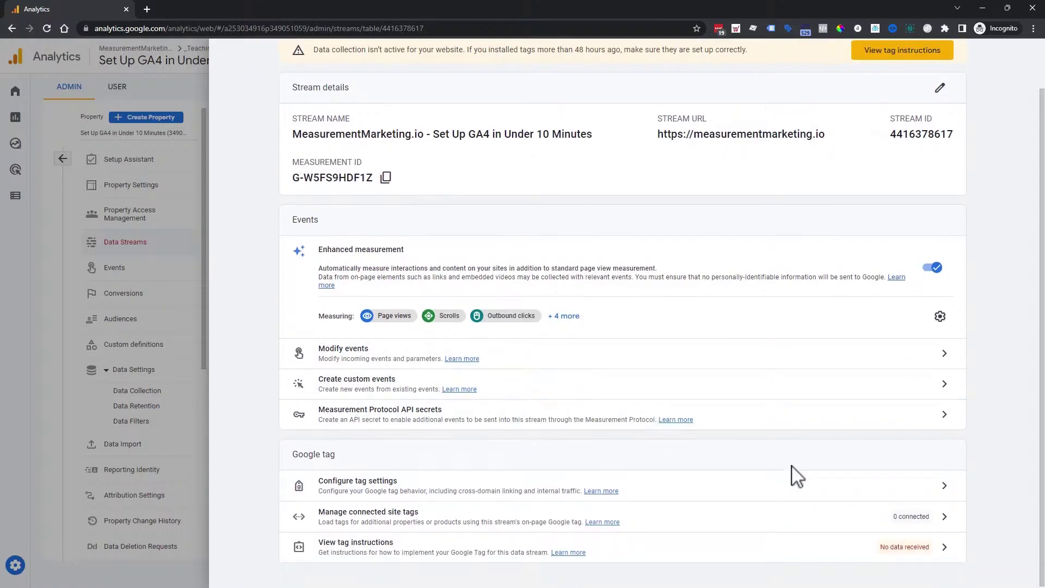
left_click(935, 488)
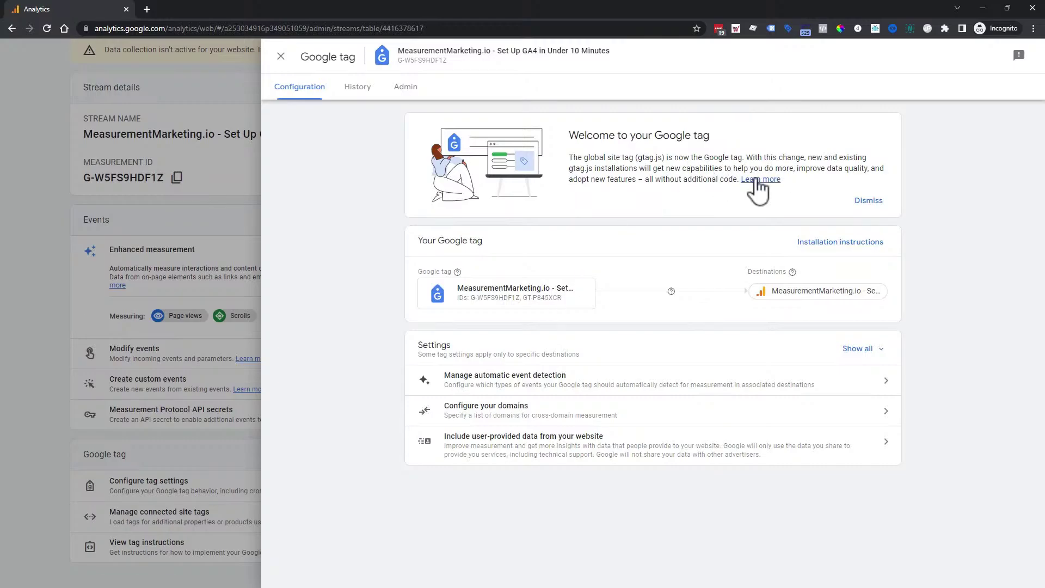
left_click(817, 249)
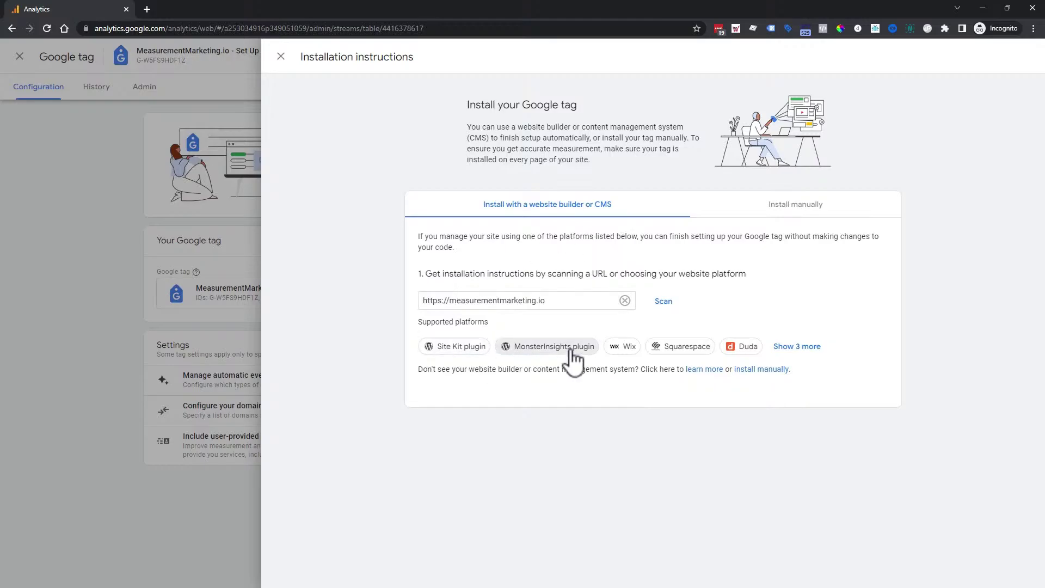
View the manual gtag.js installation code snippet, comparing it with the website builder options.
left_click(805, 207)
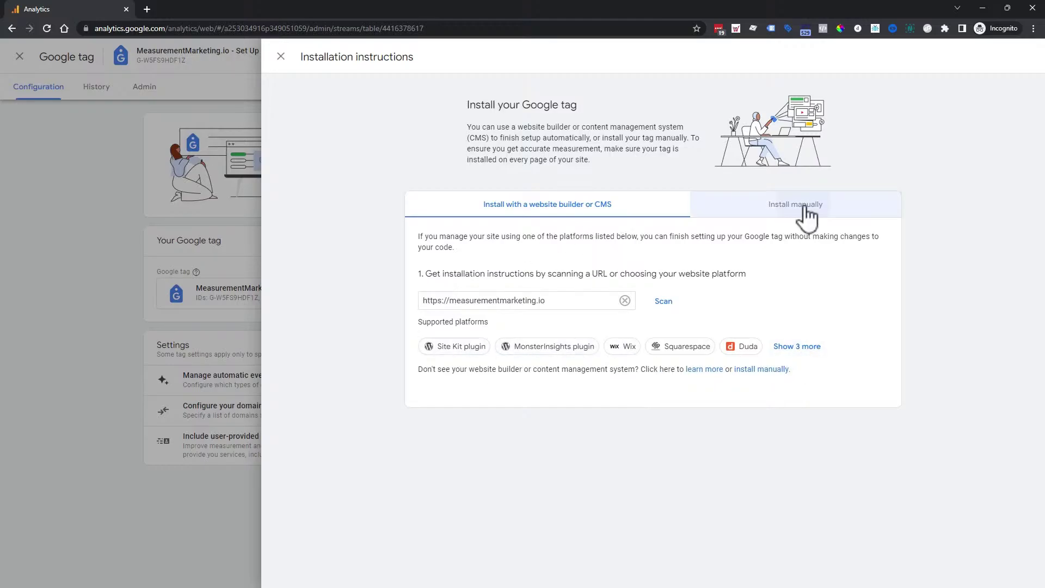
left_click(560, 208)
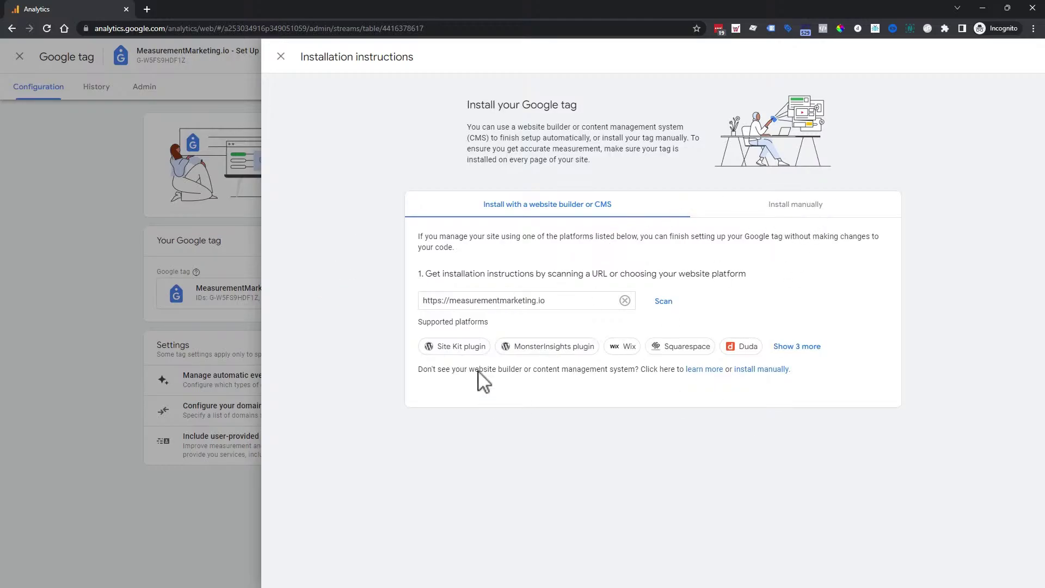
left_click(815, 205)
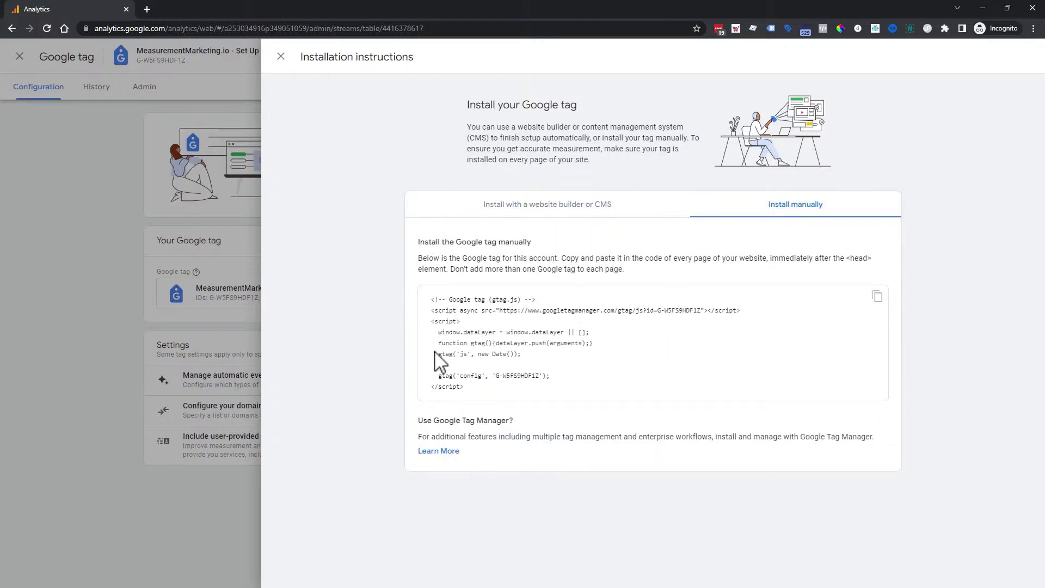
Close the installation instructions, Google tag and web stream panels and return to Admin.
left_click(175, 388)
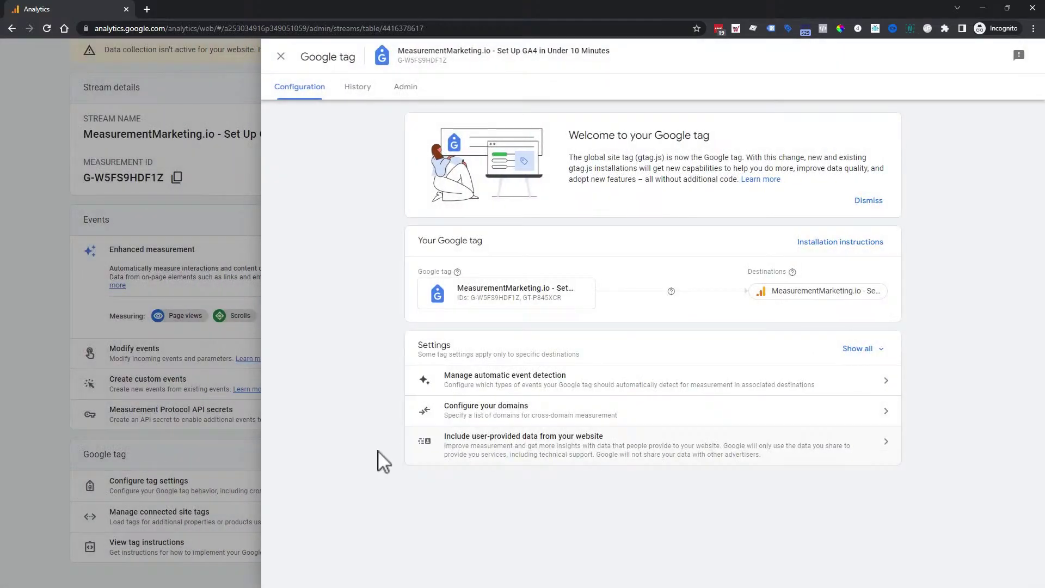
left_click(229, 396)
left_click(182, 387)
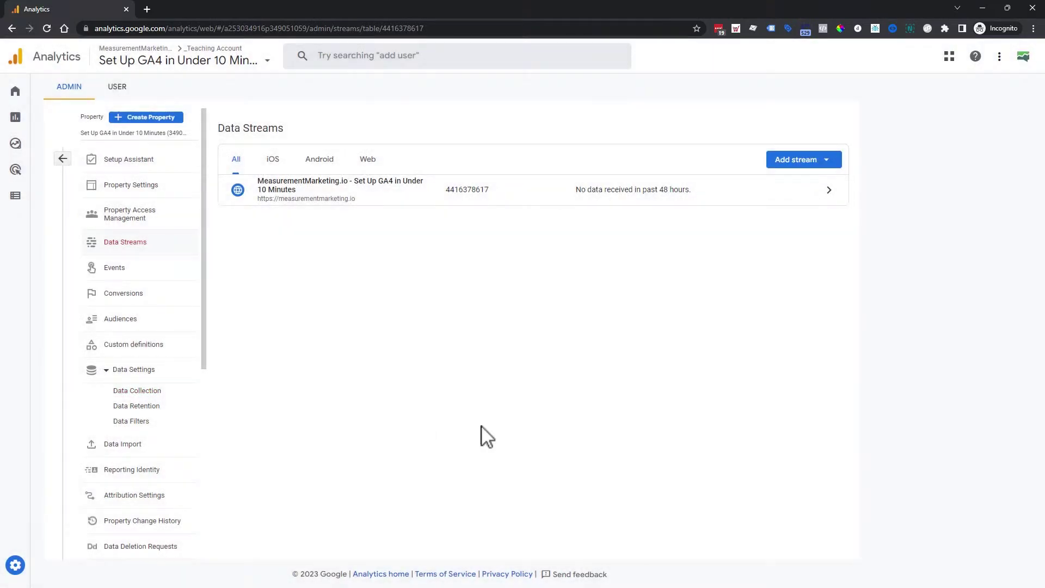
left_click(62, 158)
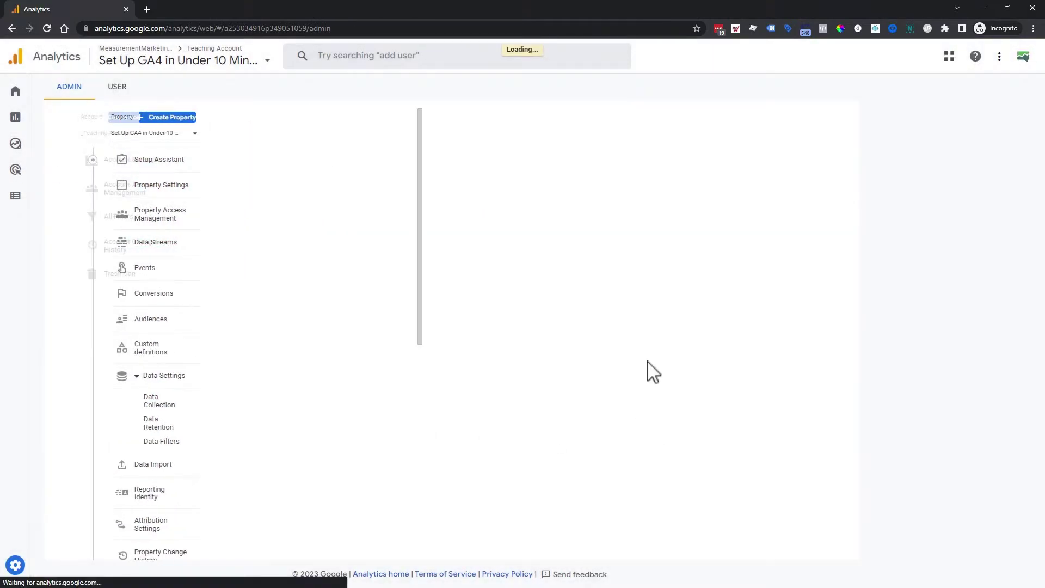